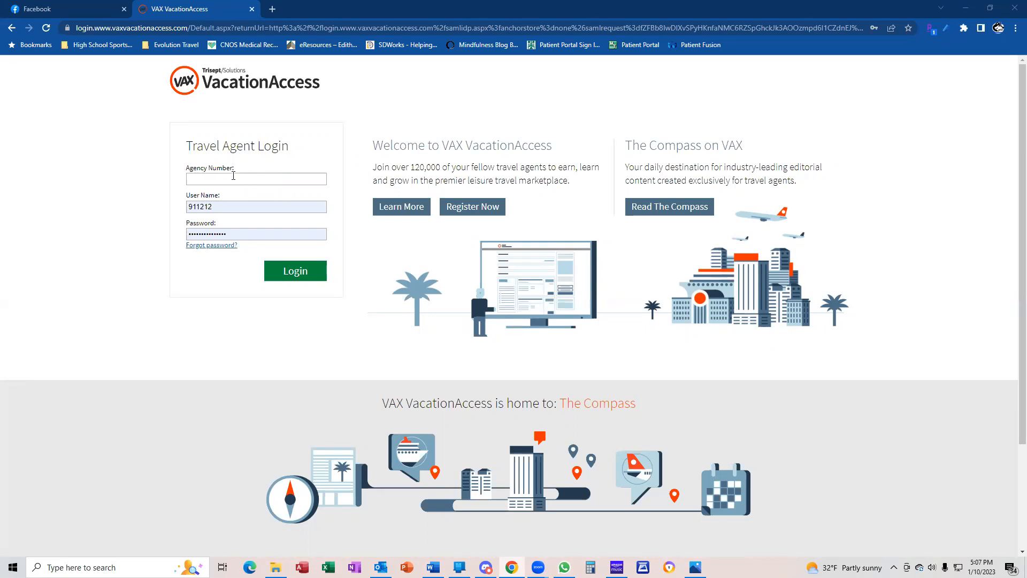
Log in to VAX VacationAccess with the agency number and open the departure airport list
click(268, 177)
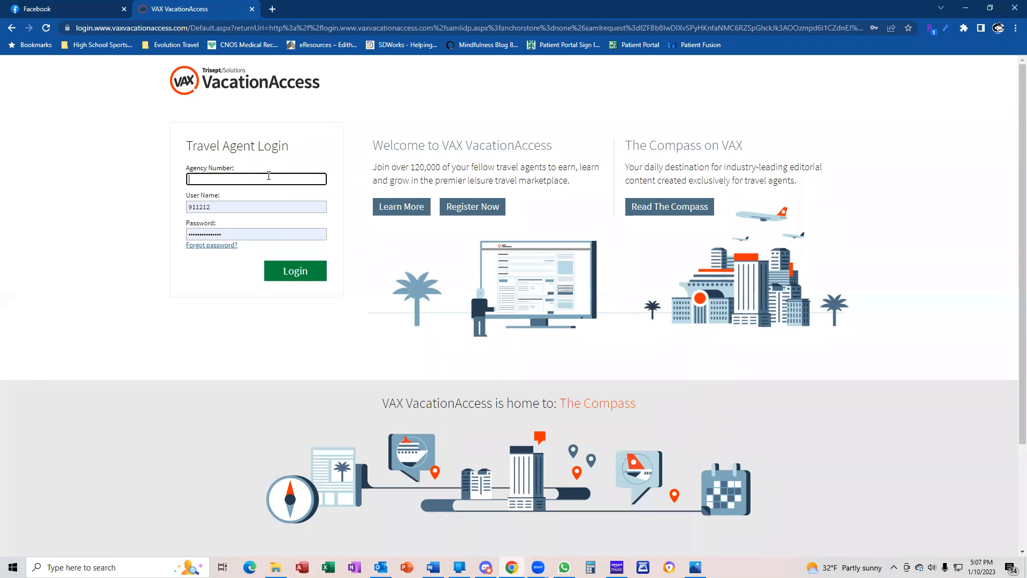
key(Return)
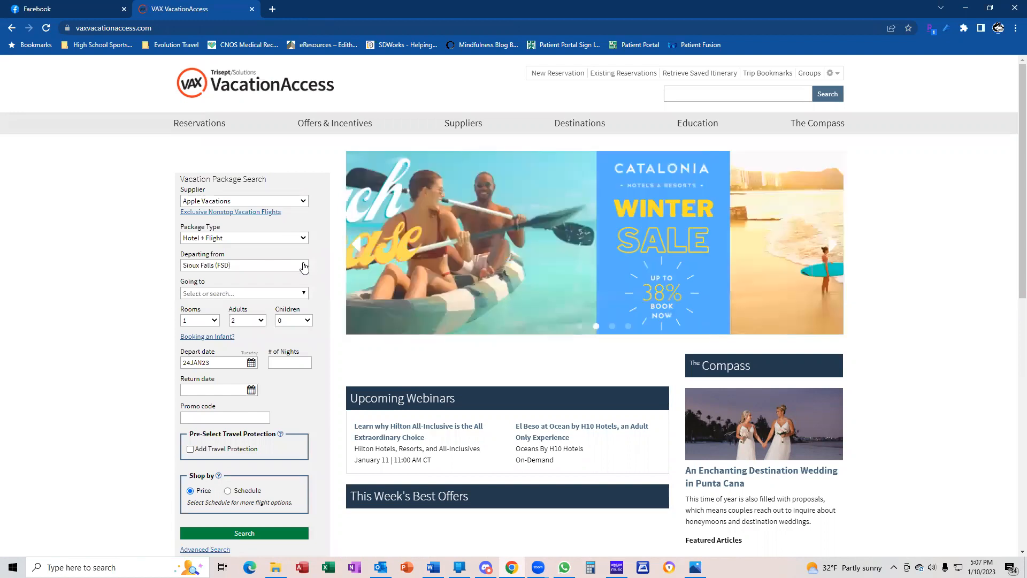
click(303, 264)
Replace Sioux Falls with Chicago - O'Hare (ORD) as the departure airport
click(298, 270)
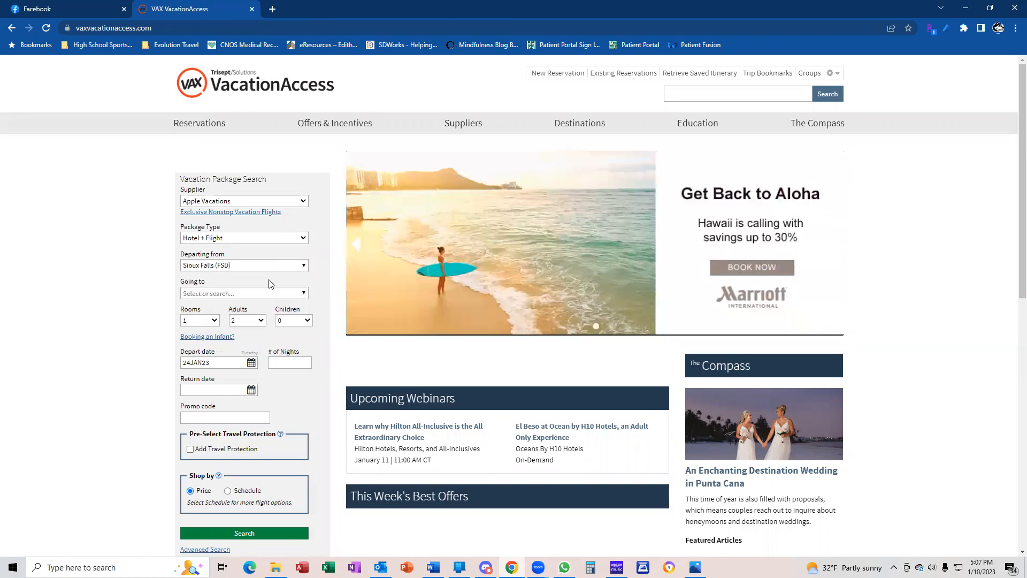
click(298, 271)
scroll(254, 314, up, 20)
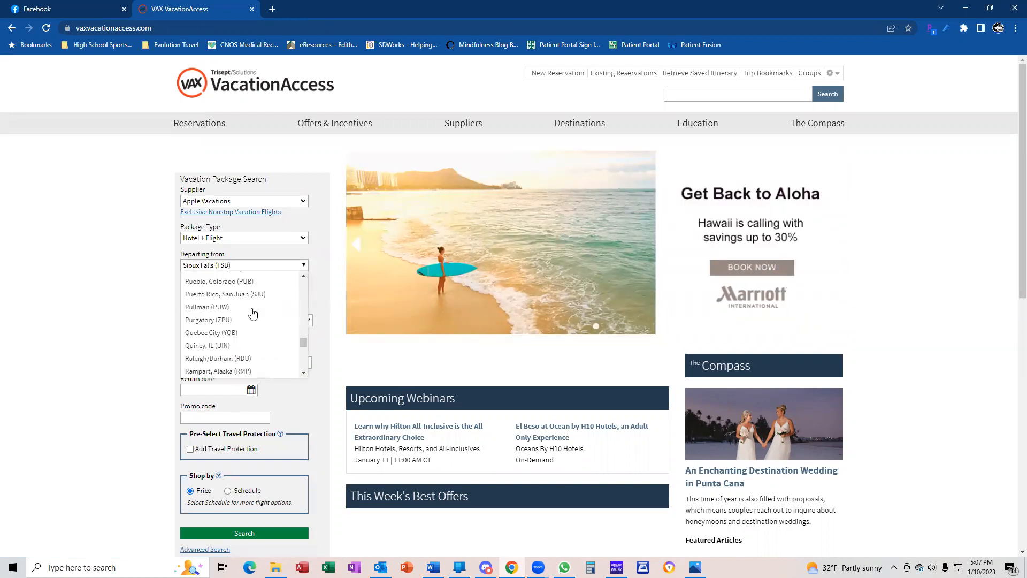
scroll(253, 310, up, 5)
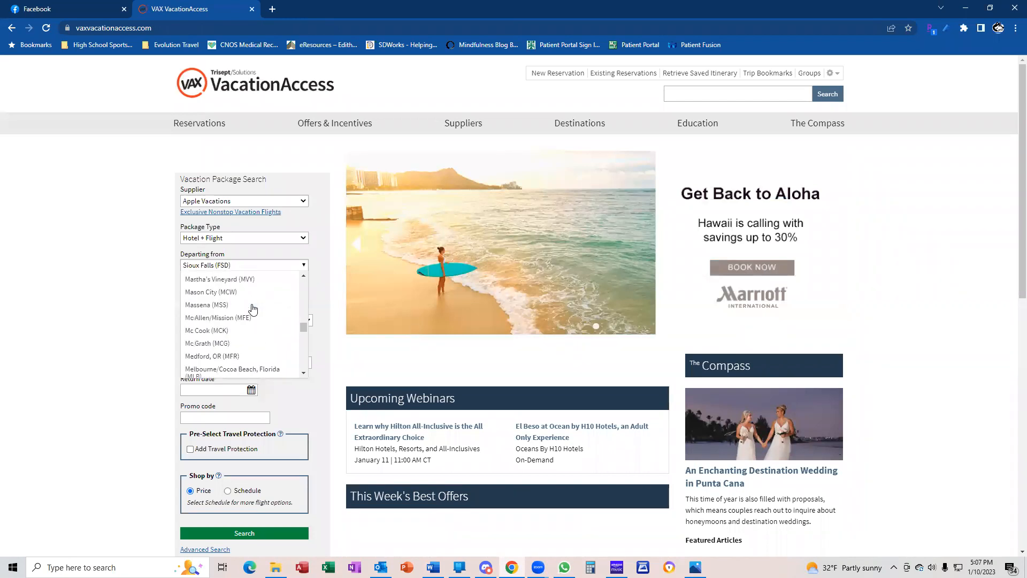
key(Escape)
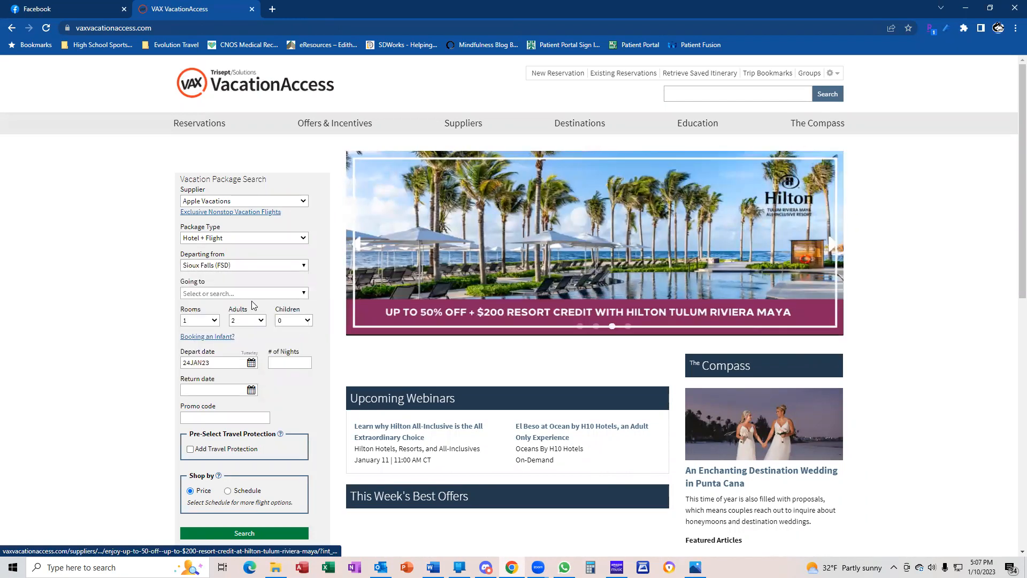
click(256, 265)
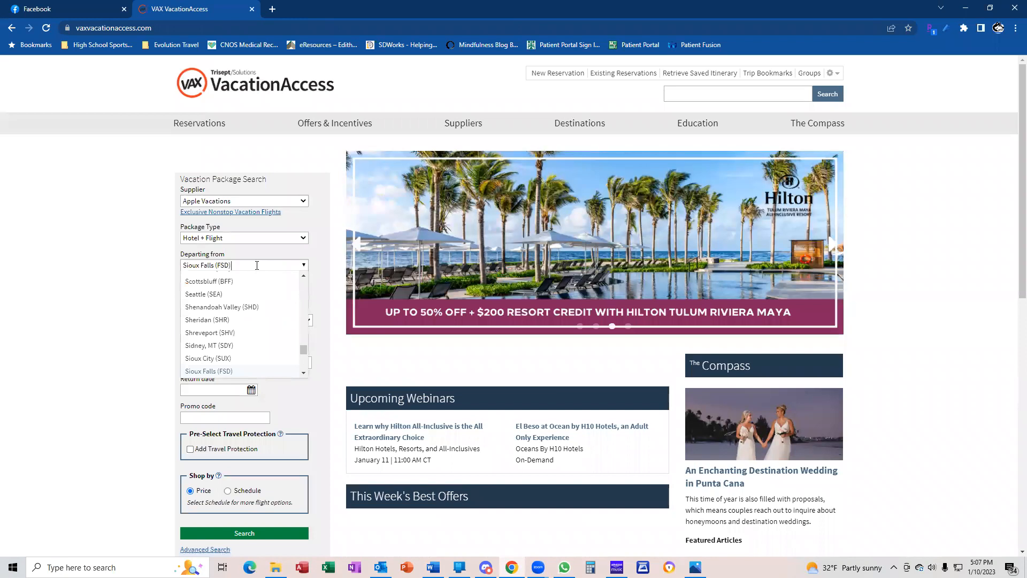
click(167, 263)
click(184, 264)
key(ctrl+a)
key(BackSpace)
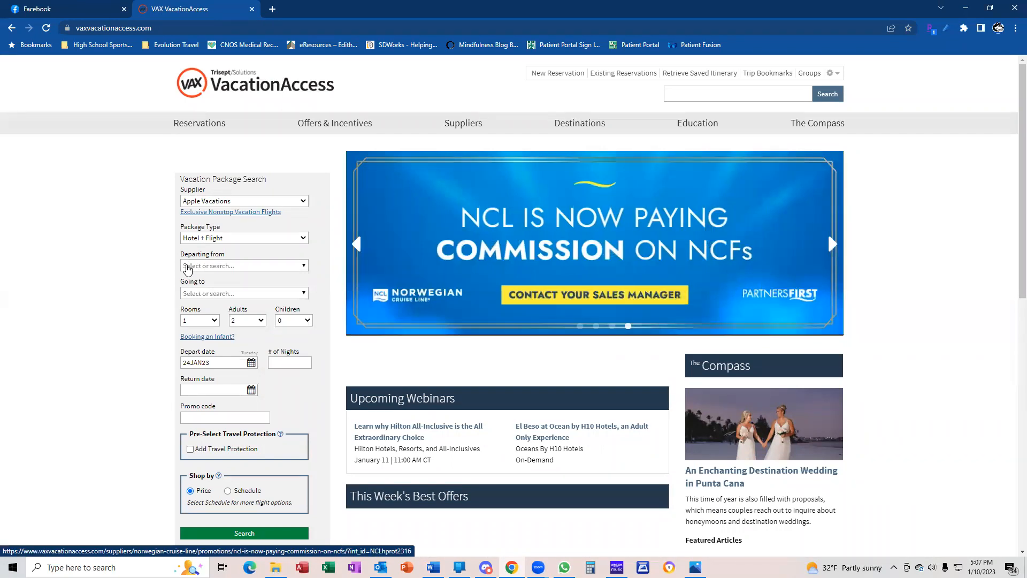
click(190, 266)
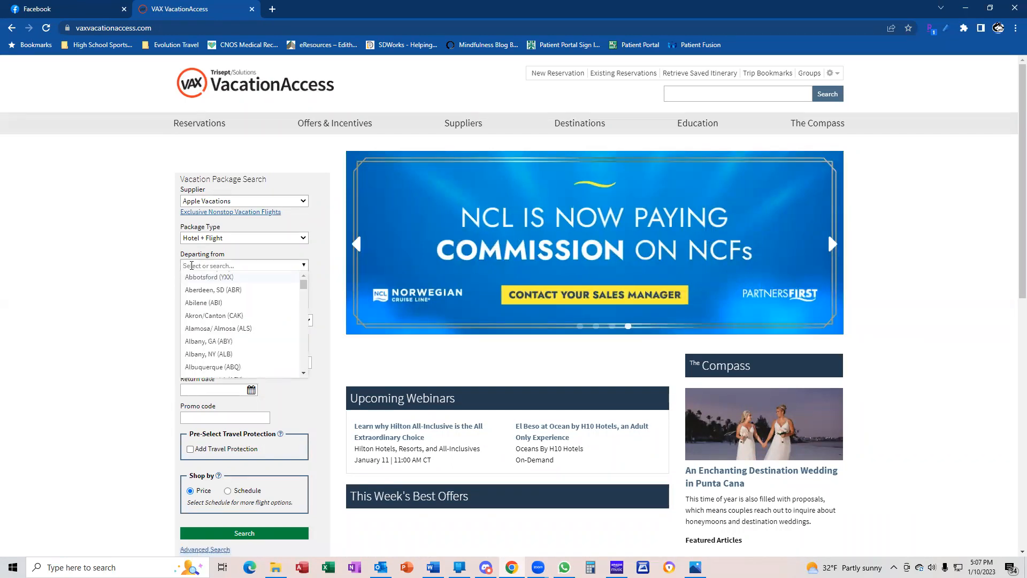
text(Chicago)
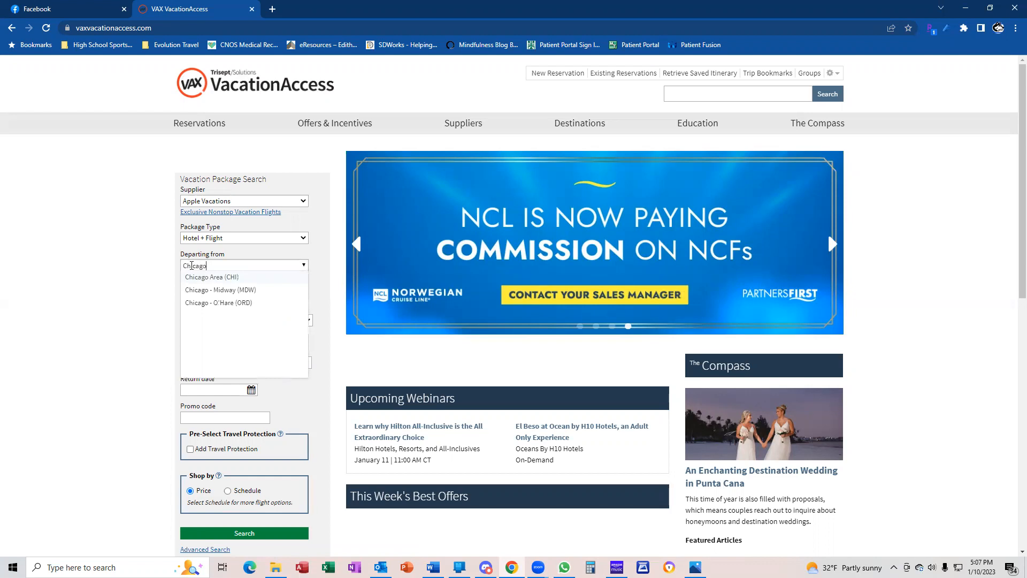
click(213, 303)
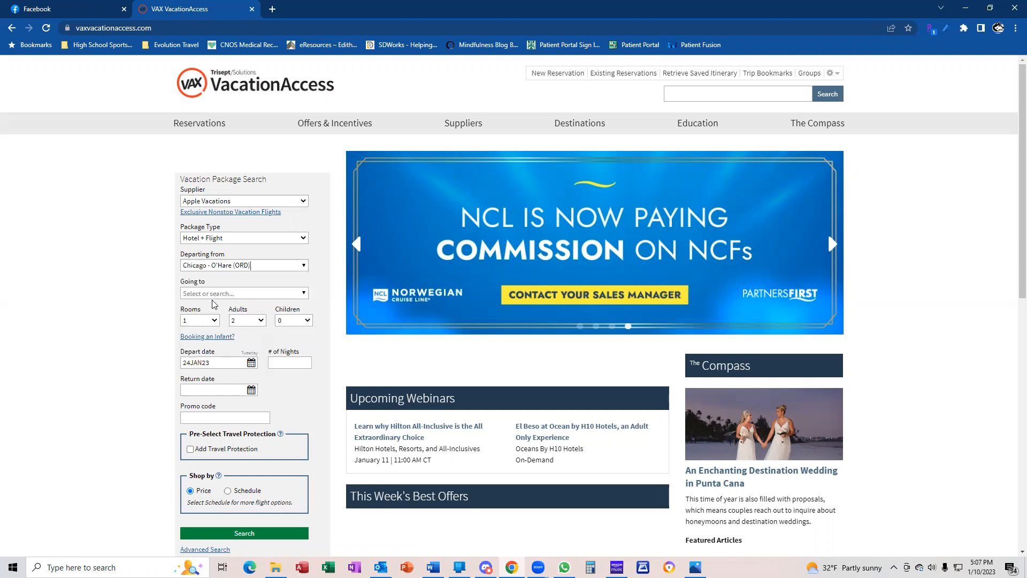
Start searching for Cancun in the Going to destination box
click(227, 296)
click(225, 294)
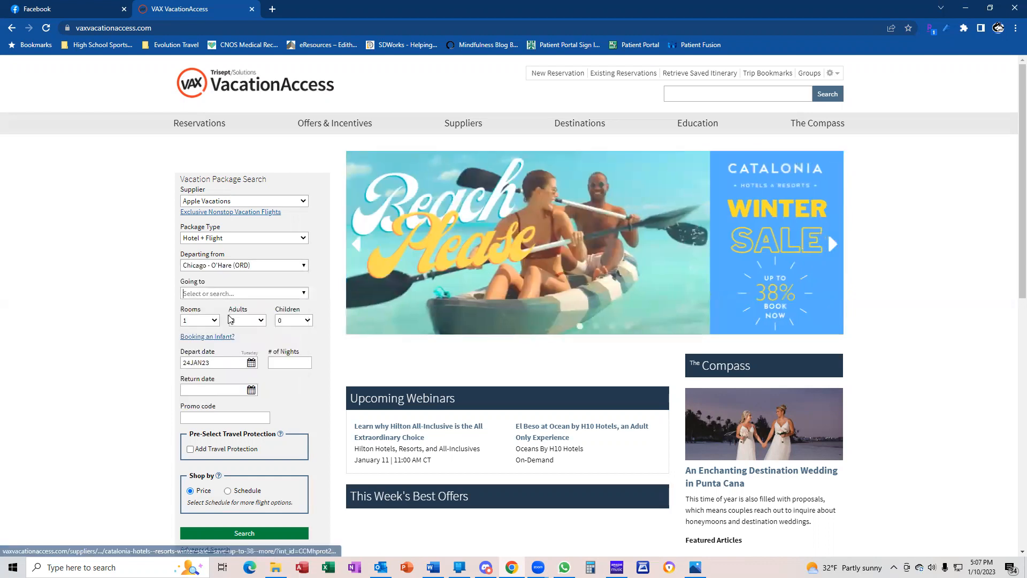
click(222, 293)
text(Cancun)
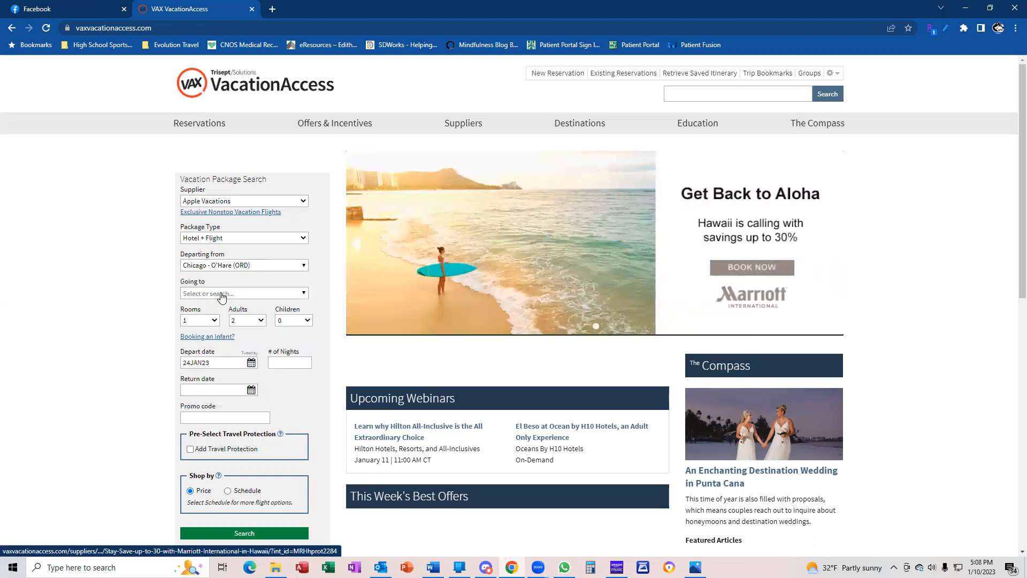
click(221, 294)
Choose Cancun and Riviera Maya as the destination
text(Can)
key(BackSpace)
key(BackSpace)
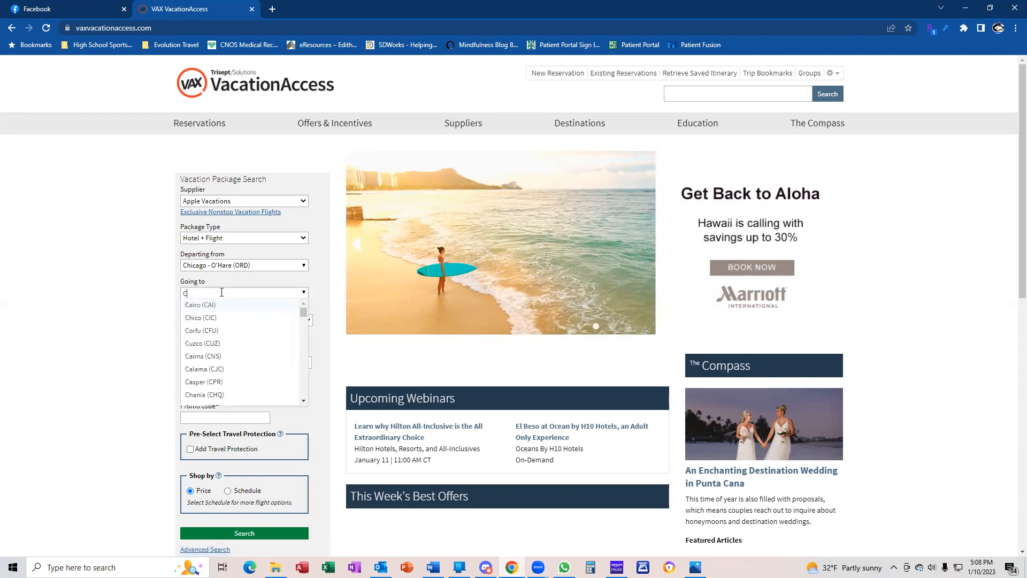
text(an)
key(Return)
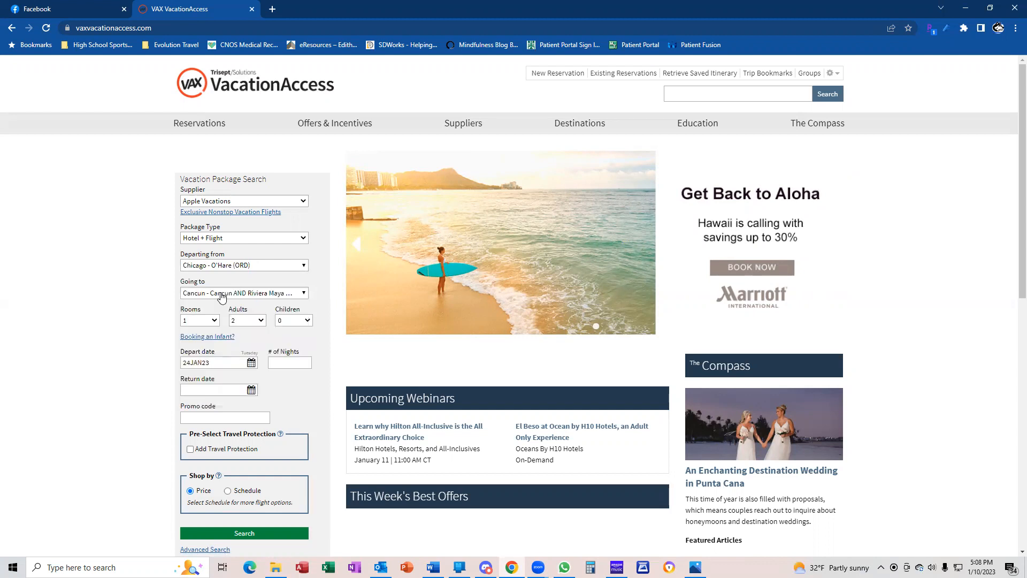
Set 7 nights departing 8 September 2023, keeping Apple Vacations as supplier
click(283, 360)
text(7)
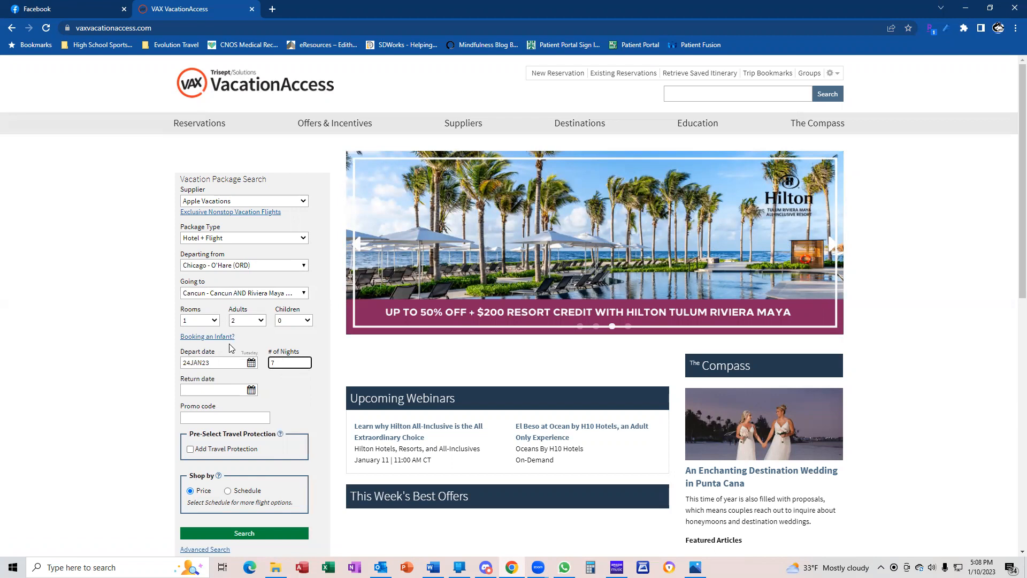
click(251, 364)
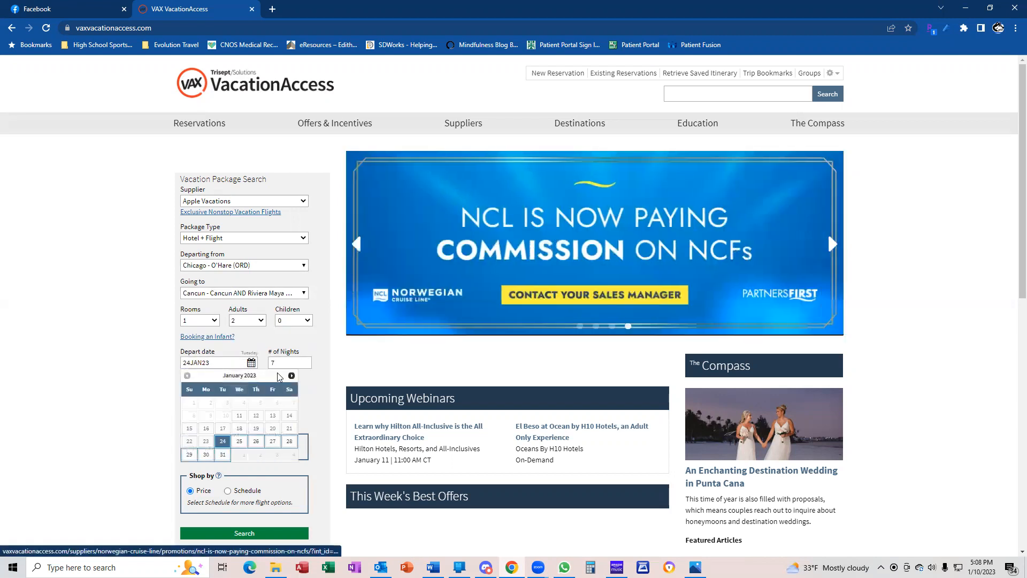
click(290, 376)
click(291, 376)
click(291, 376)
click(290, 376)
click(291, 376)
click(291, 376)
click(291, 376)
click(290, 376)
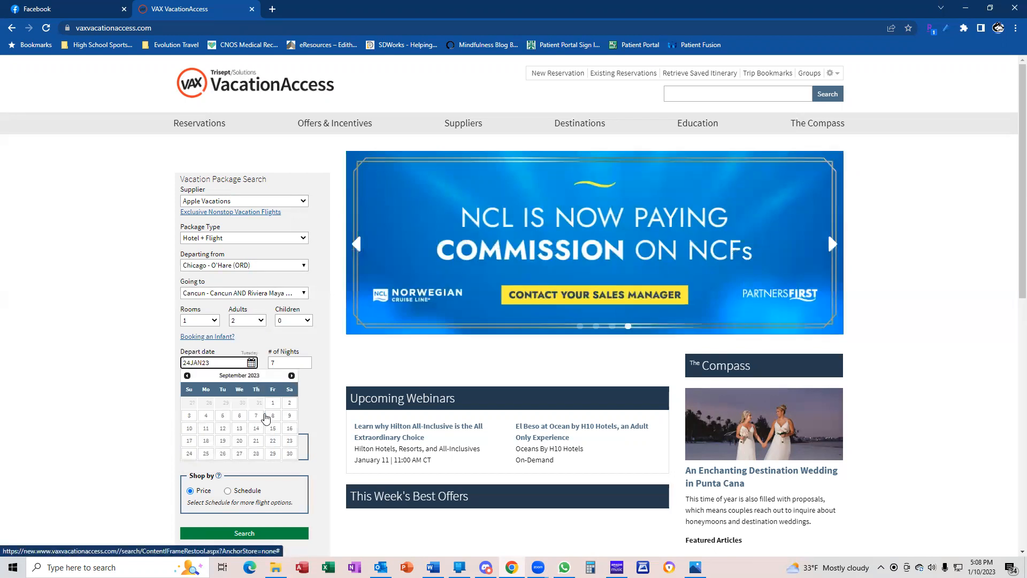
click(271, 416)
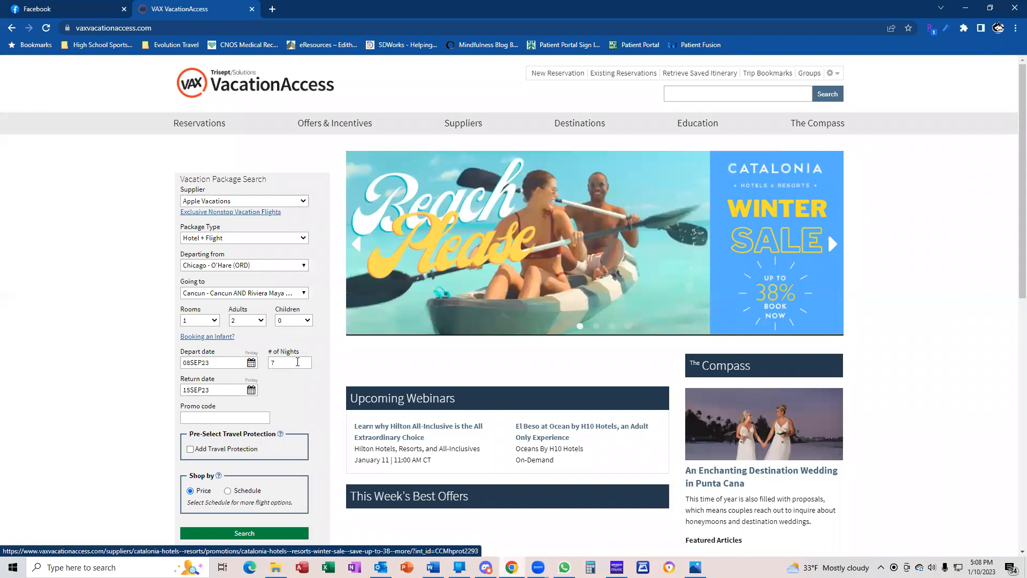
click(286, 202)
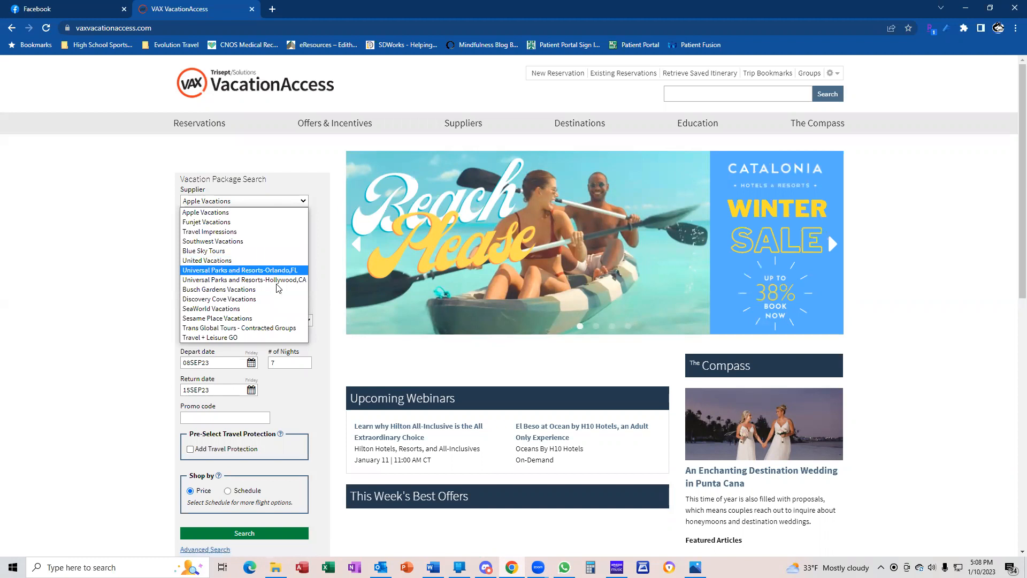
click(269, 213)
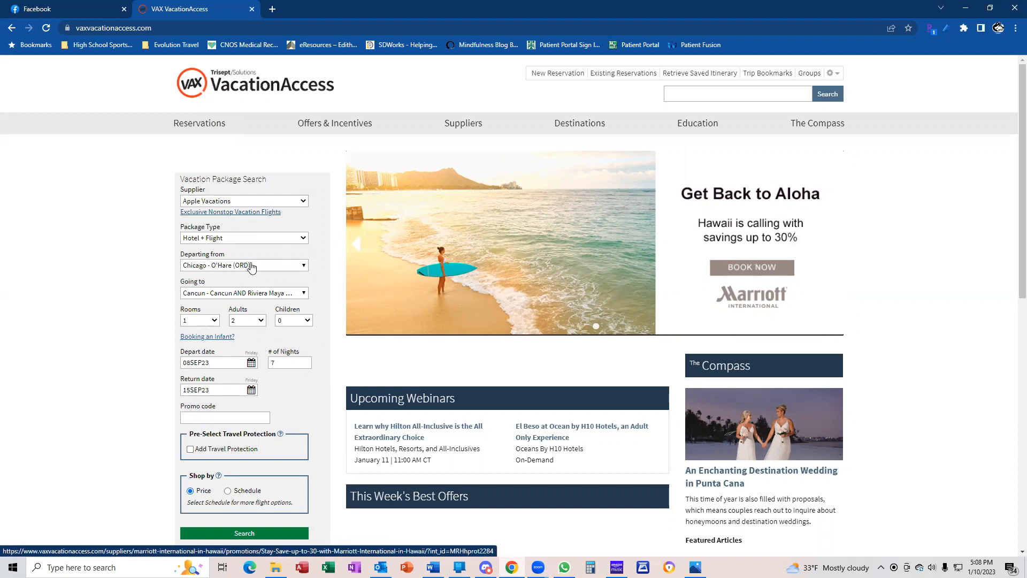
Keep the Hotel + Flight package type, add travel protection, and run the search
click(271, 239)
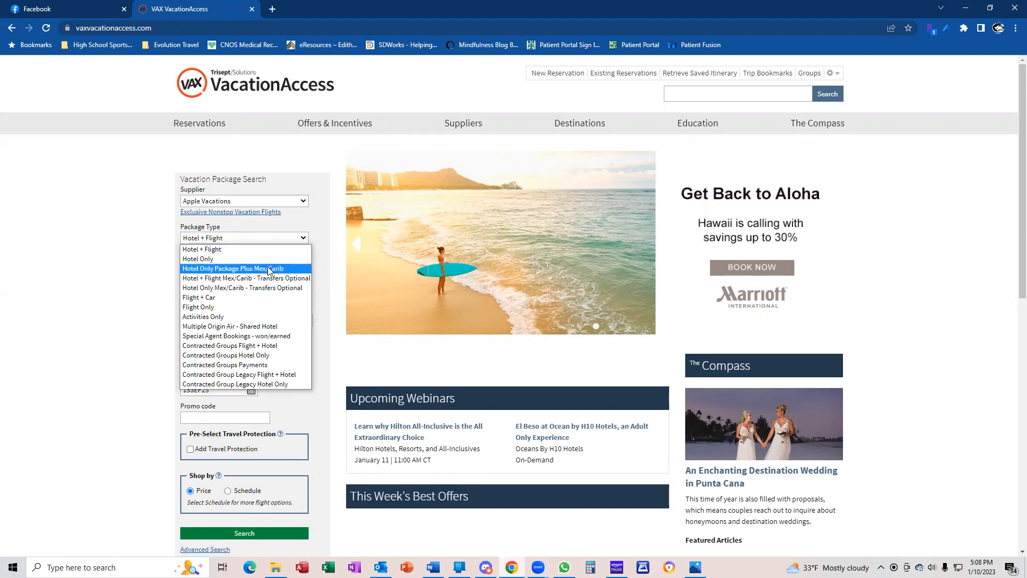
click(270, 250)
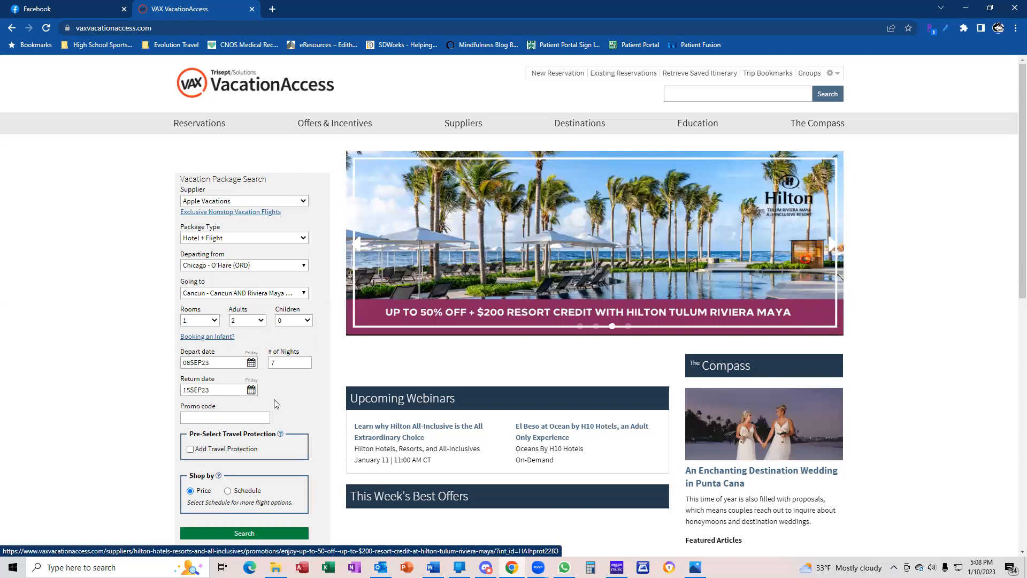
click(191, 450)
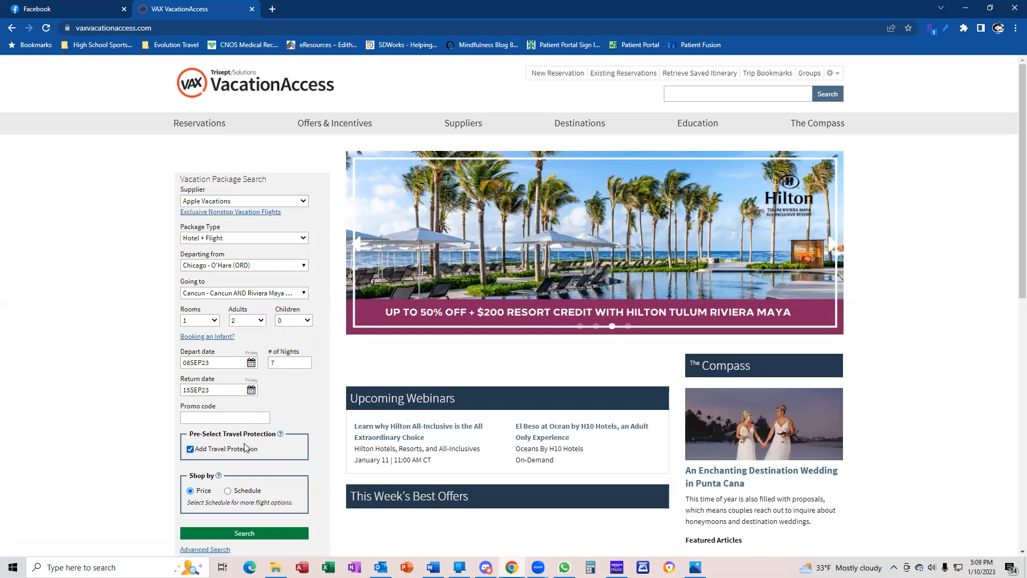
scroll(246, 448, down, 2)
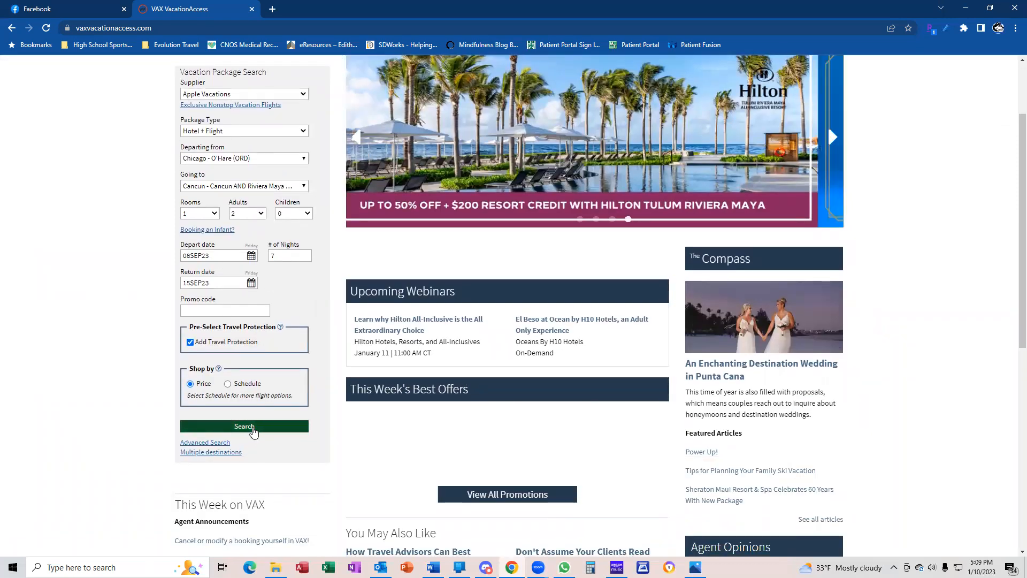
click(244, 438)
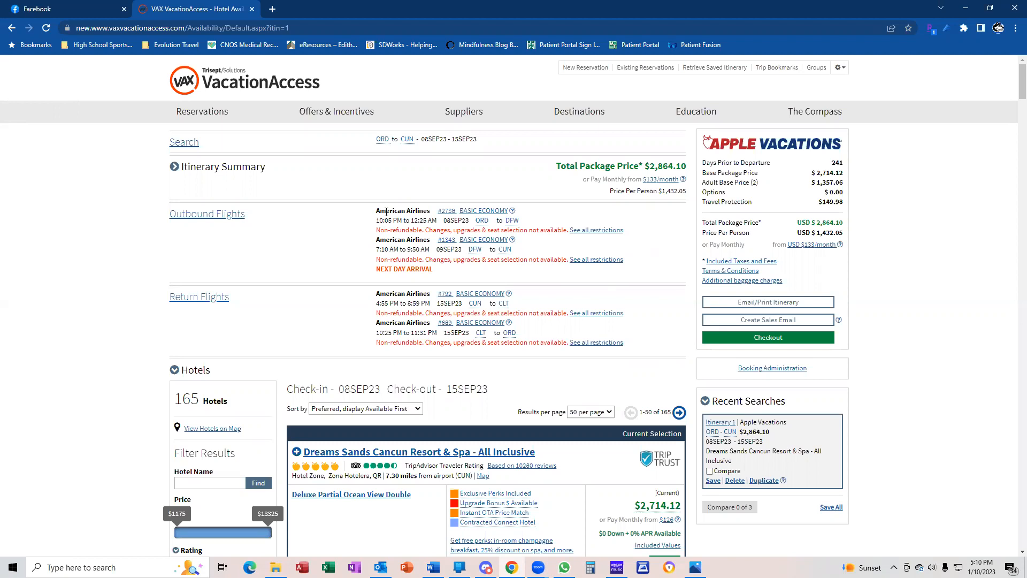
Review outbound flight details, then select the Dreams Sands Deluxe Partial Ocean View Double room
drag(376, 211, 427, 211)
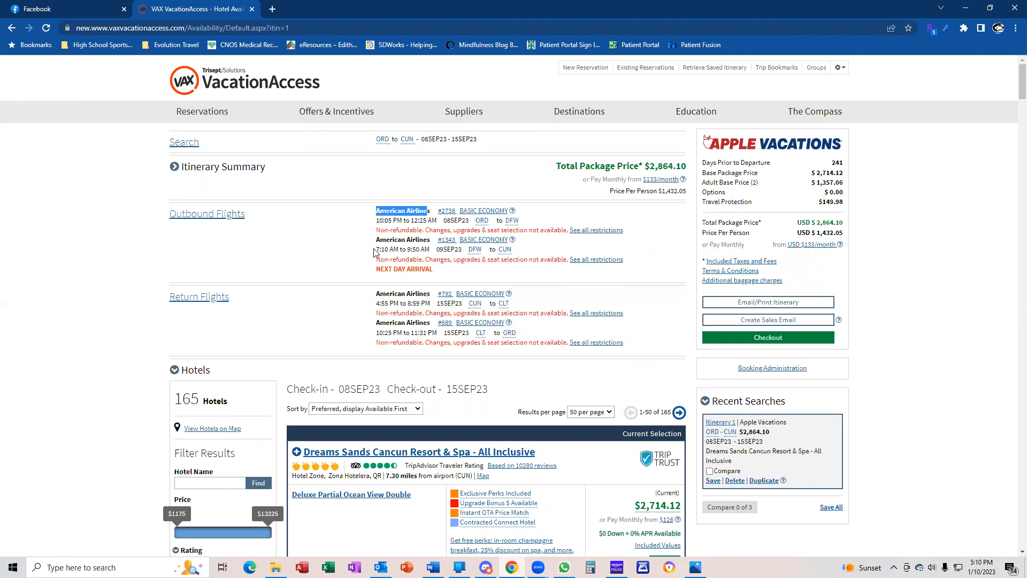
drag(377, 249, 429, 252)
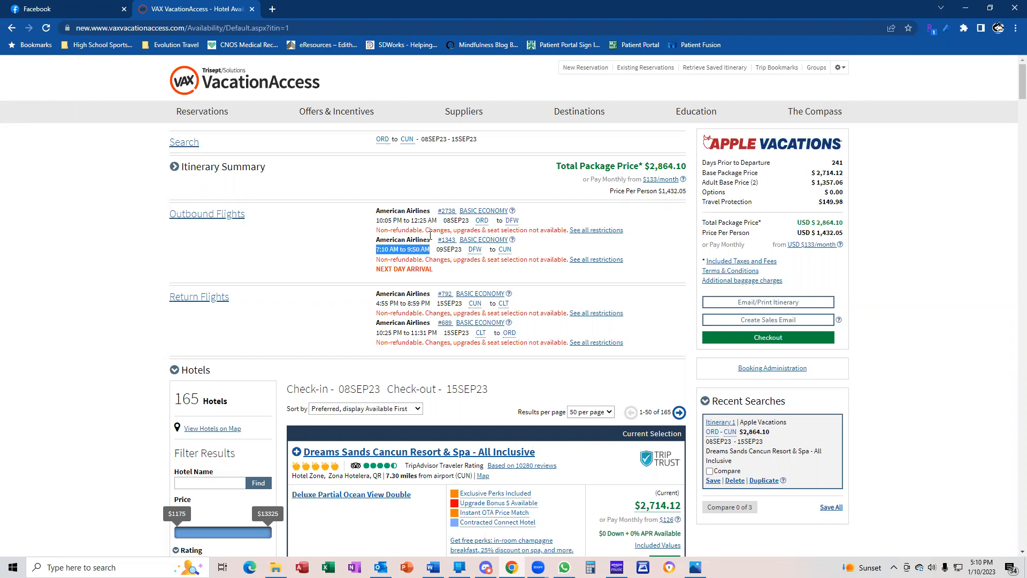
scroll(439, 257, down, 3)
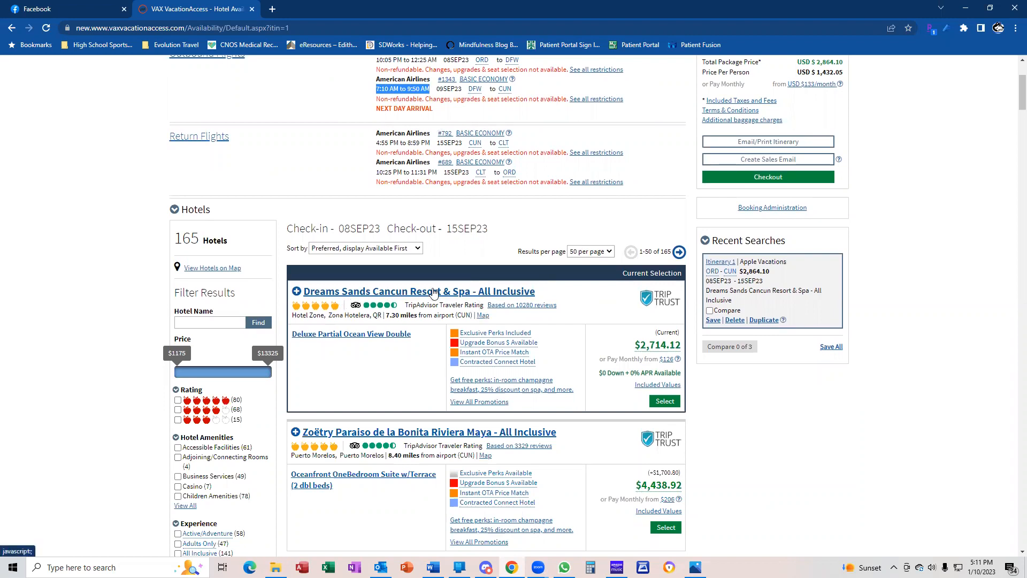
click(653, 399)
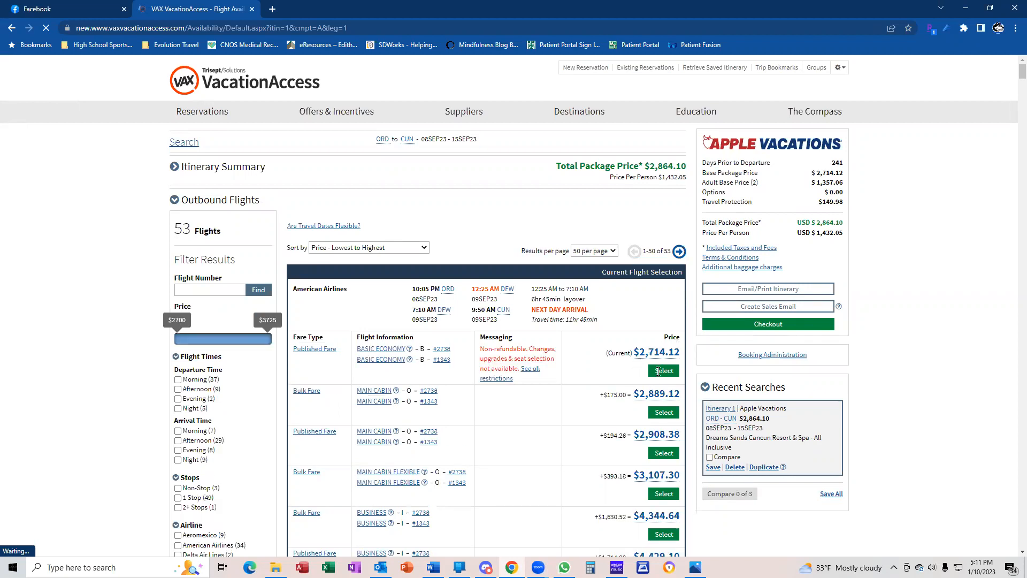
Select an outbound American Airlines fare and upgrade it to Main Cabin
click(660, 372)
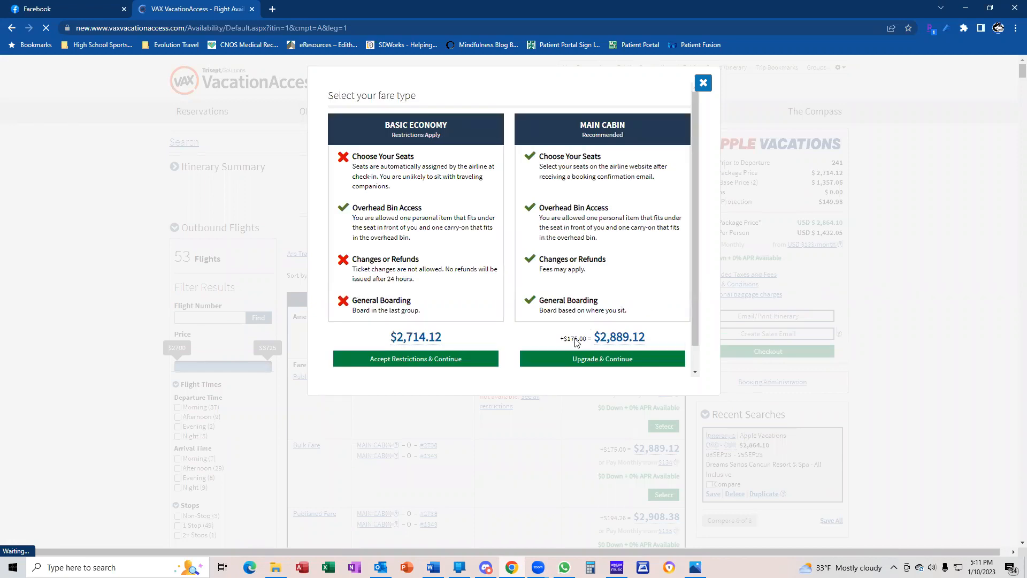
click(605, 362)
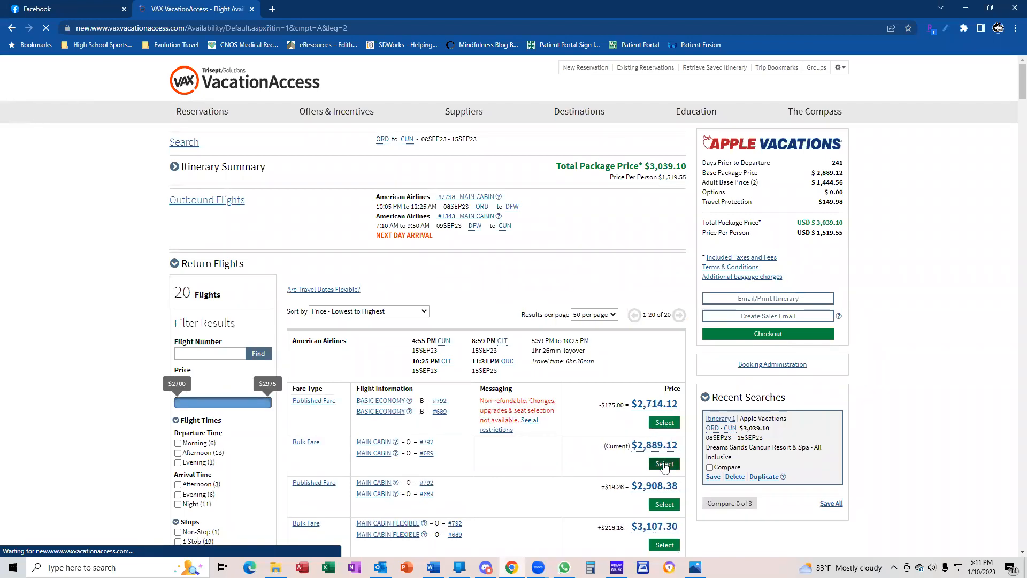
Select the $2,889.12 Bulk Fare Main Cabin return flight
click(663, 464)
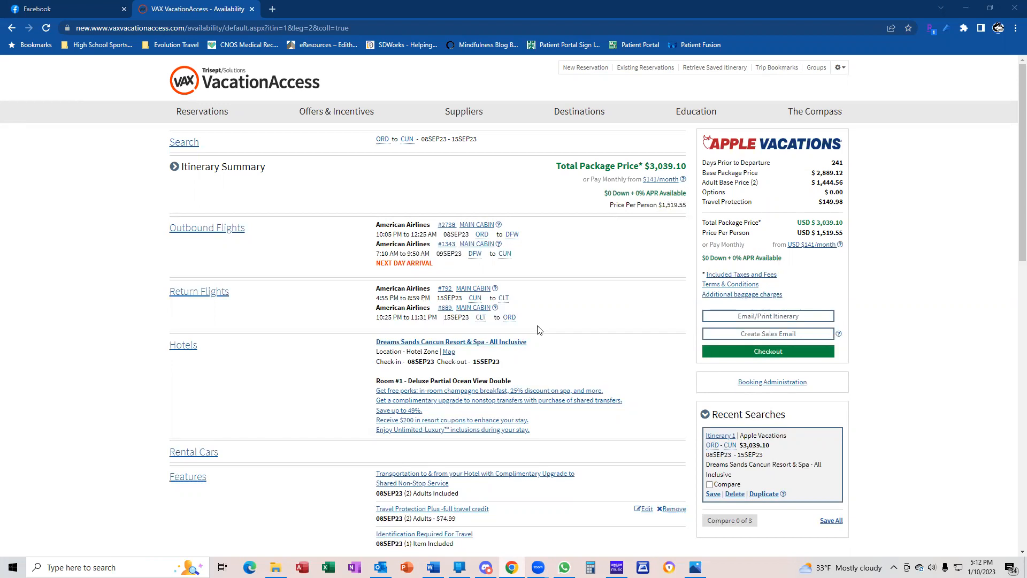
Open the Dreams Sands Cancun details, expand and select its full description, then go to Word
click(490, 344)
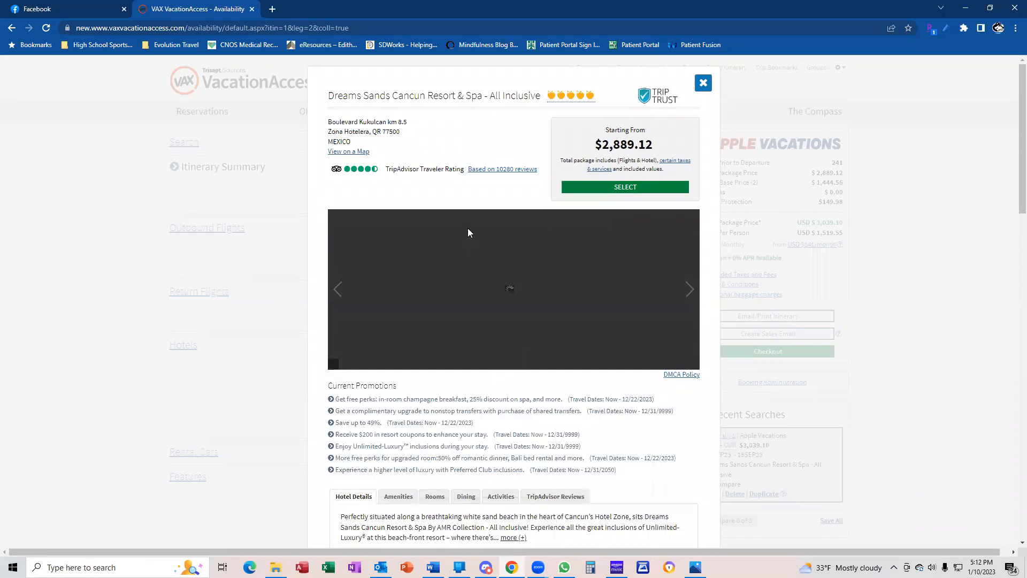
scroll(457, 405, down, 1)
scroll(457, 404, down, 4)
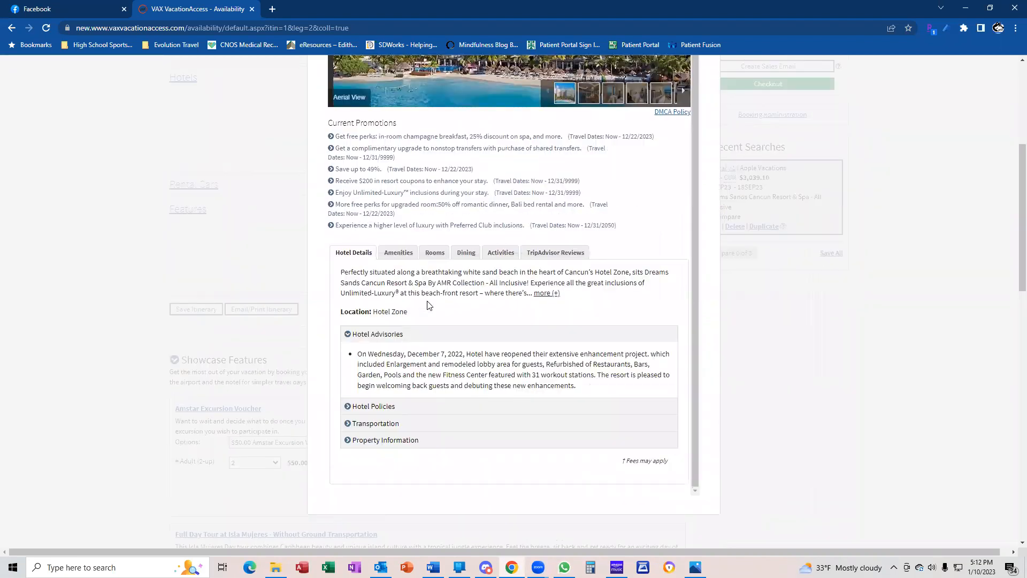
scroll(404, 361, down, 3)
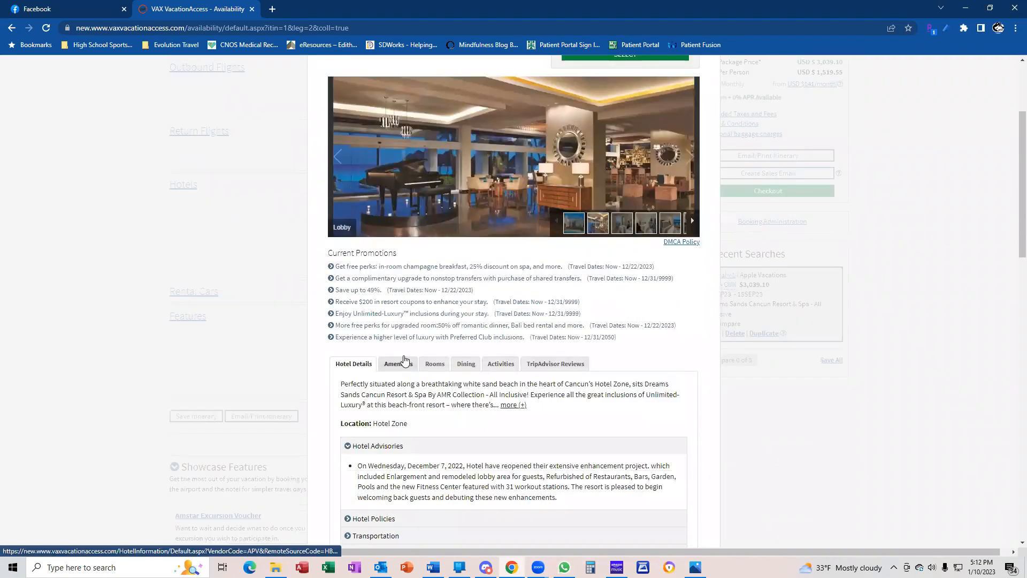
scroll(404, 361, down, 2)
click(512, 298)
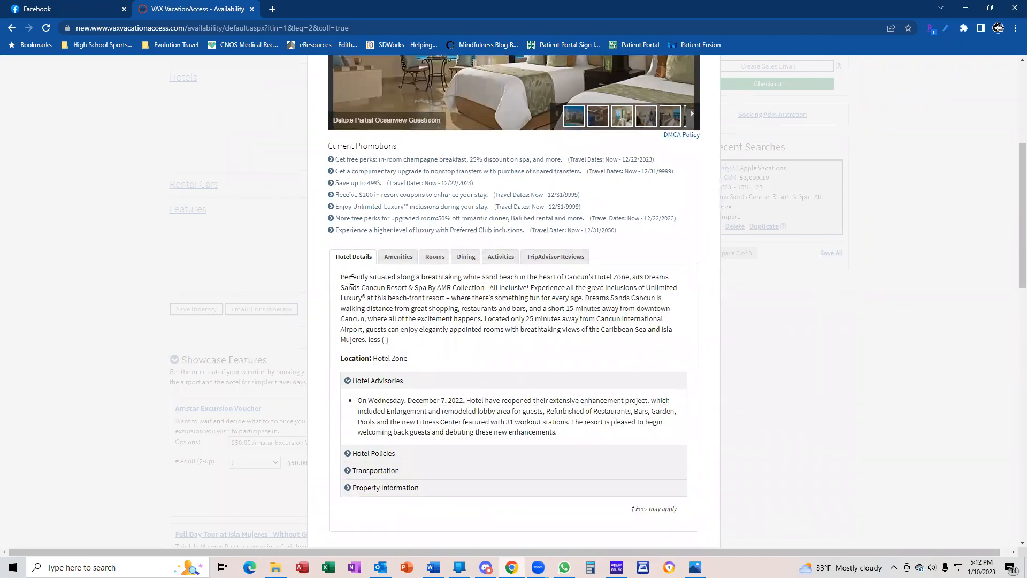
drag(342, 275, 368, 340)
key(ctrl+c)
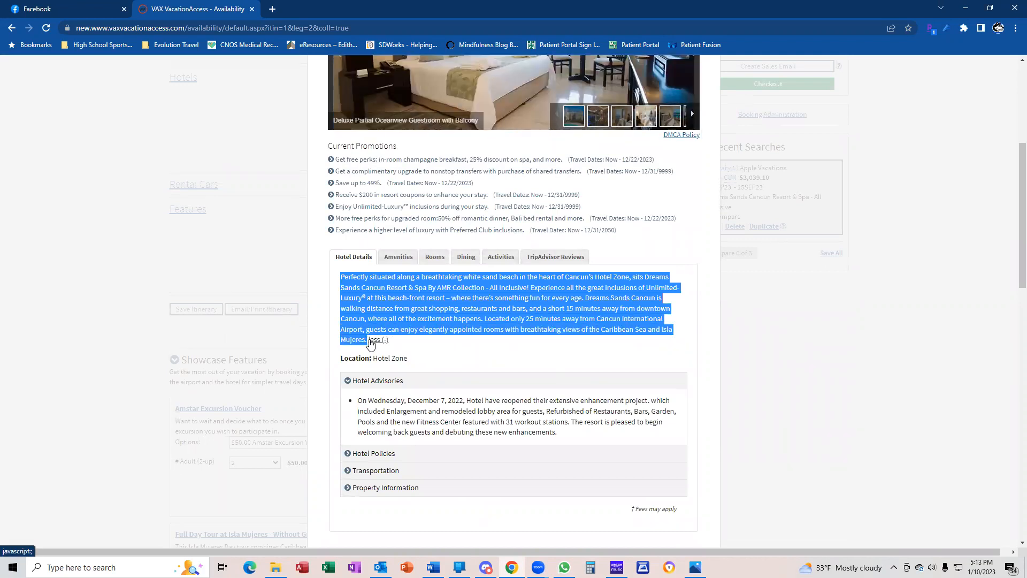
click(433, 567)
Paste the hotel description and replace the resort name with 'this beach-front resort' and similar generic wording
key(ctrl+v)
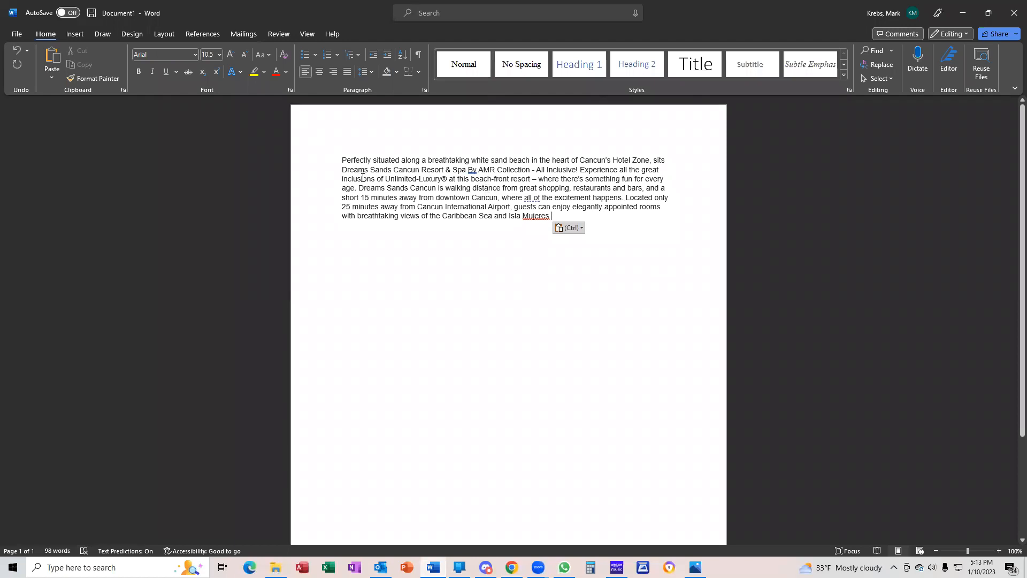
drag(342, 168, 460, 169)
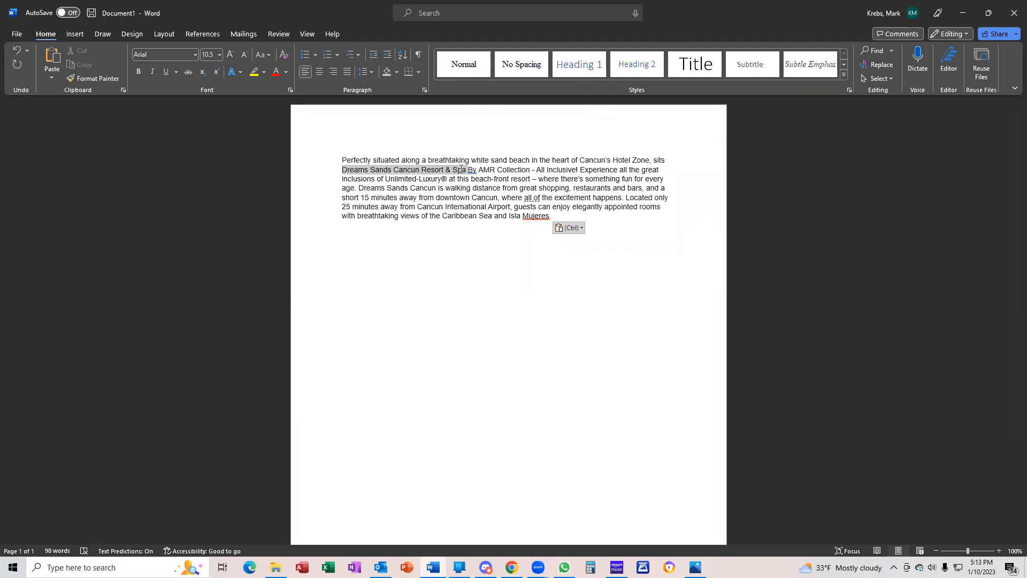
drag(461, 169, 539, 171)
key(Delete)
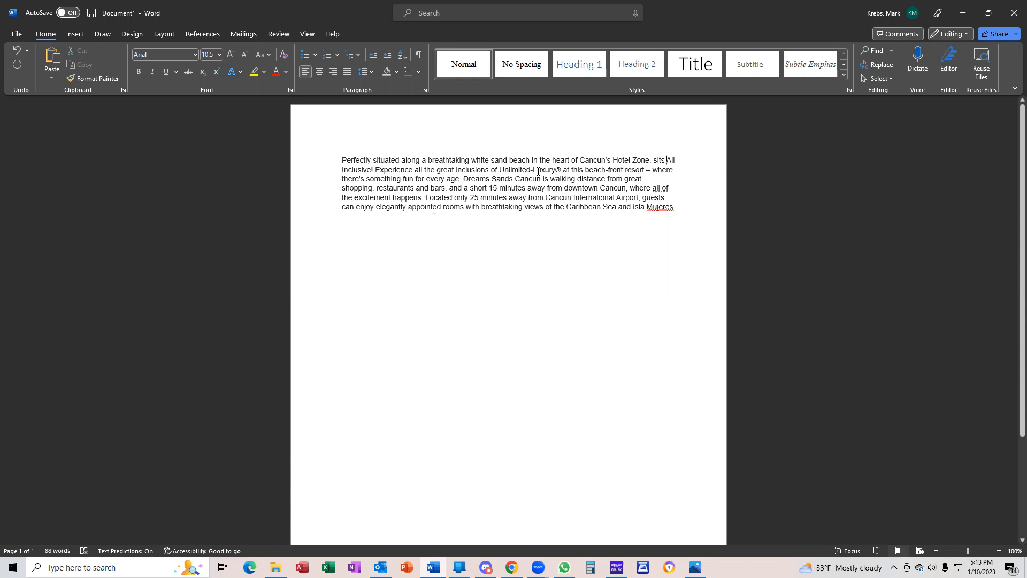
text(this beach-front)
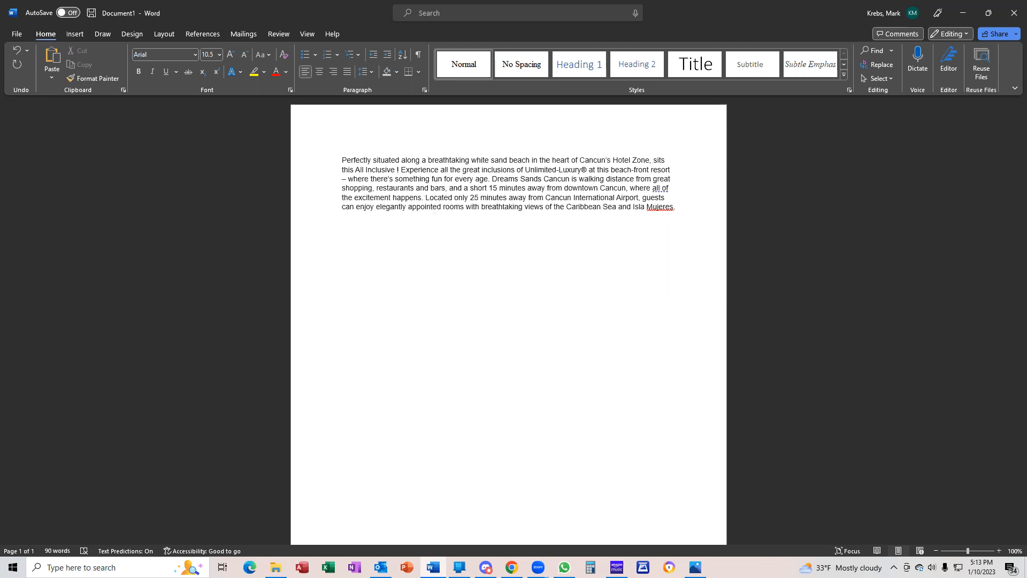
text( resort)
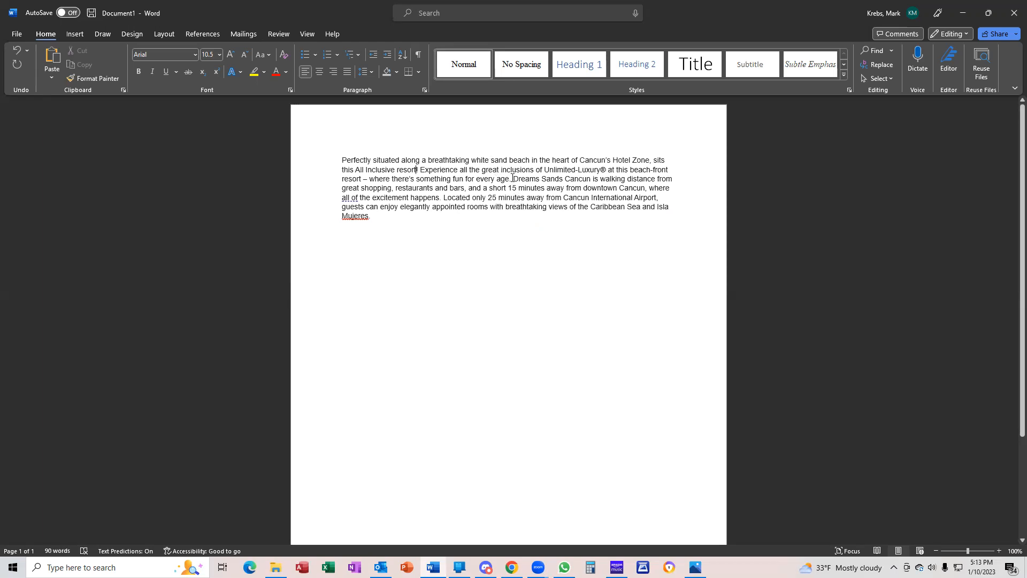
drag(513, 179, 590, 179)
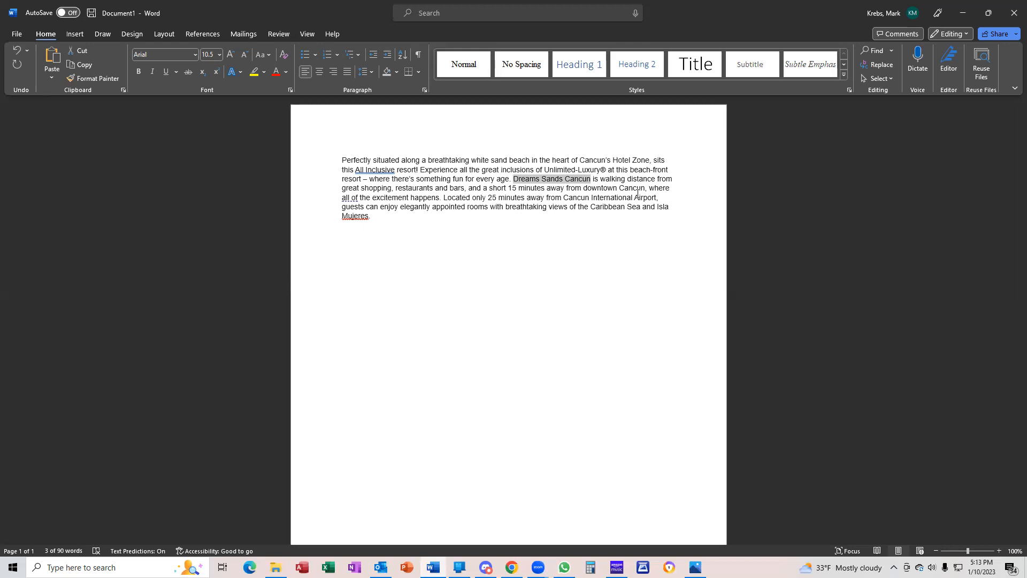
text(Thi)
text(shopping,)
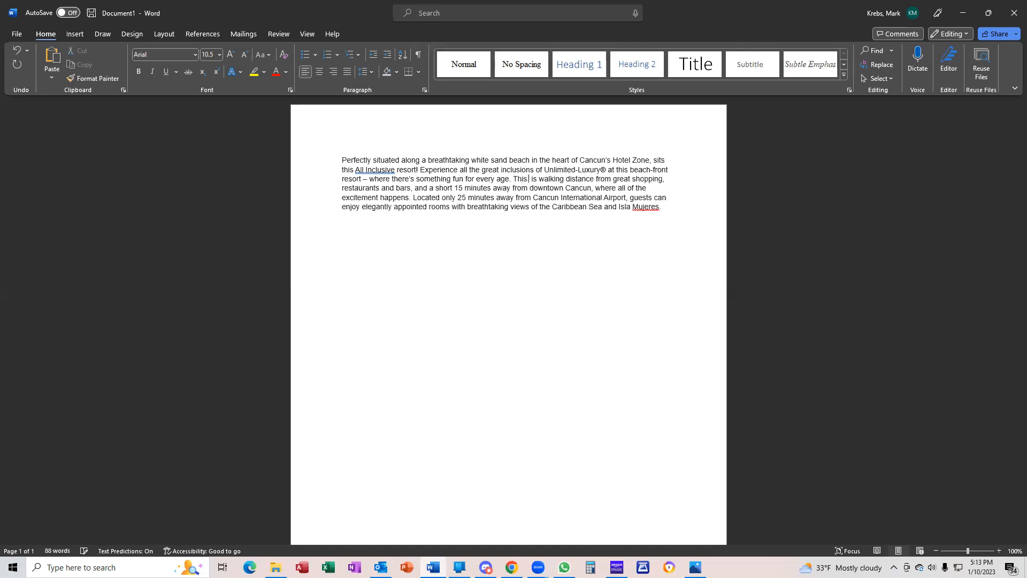
text( resort )
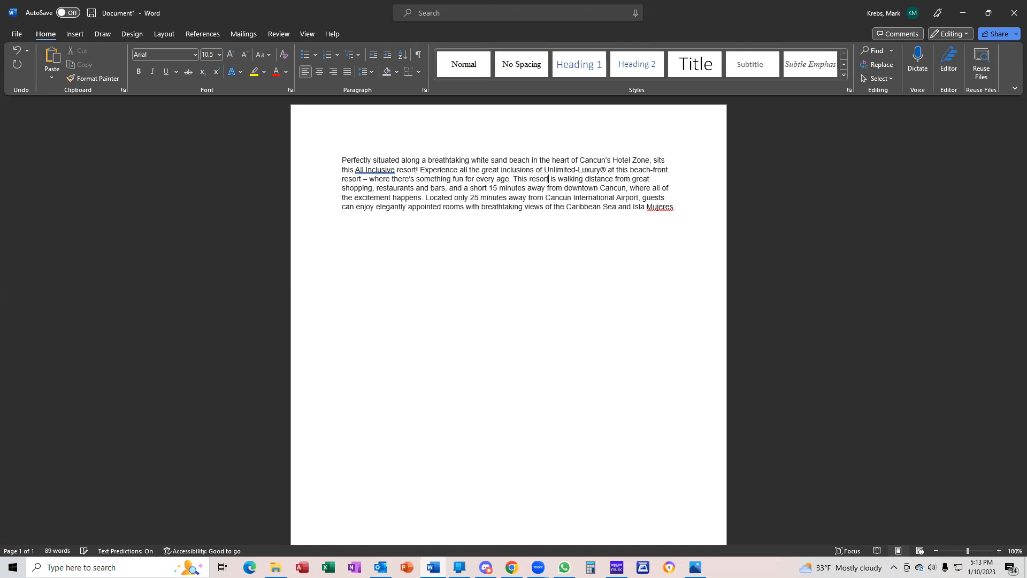
text(all-inclu)
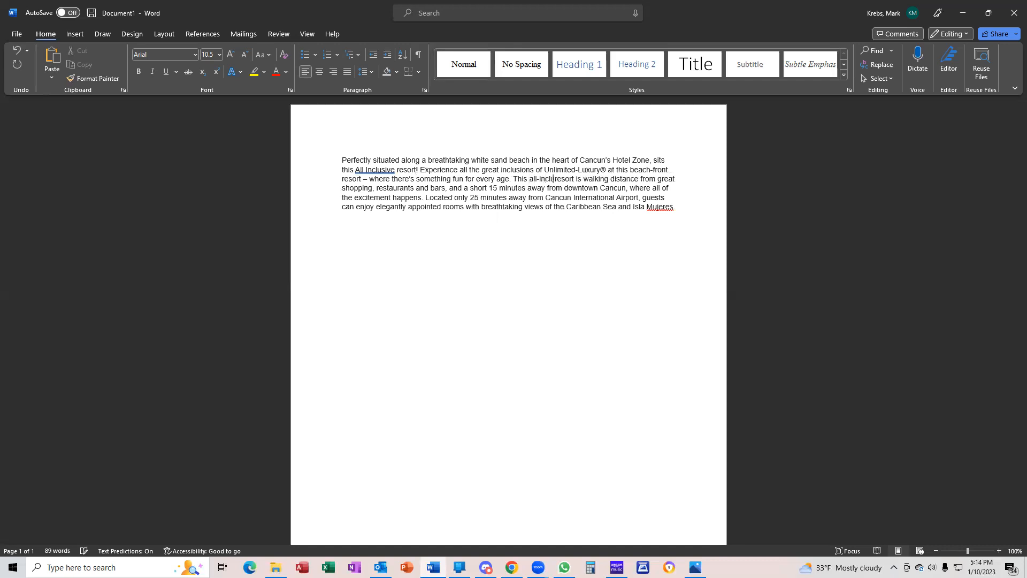
text(sive)
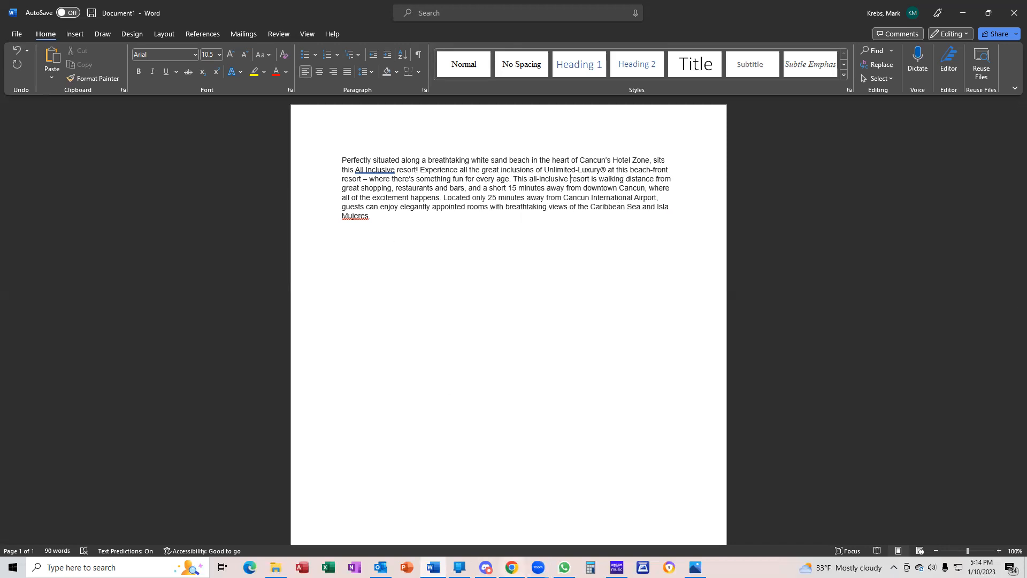
click(511, 567)
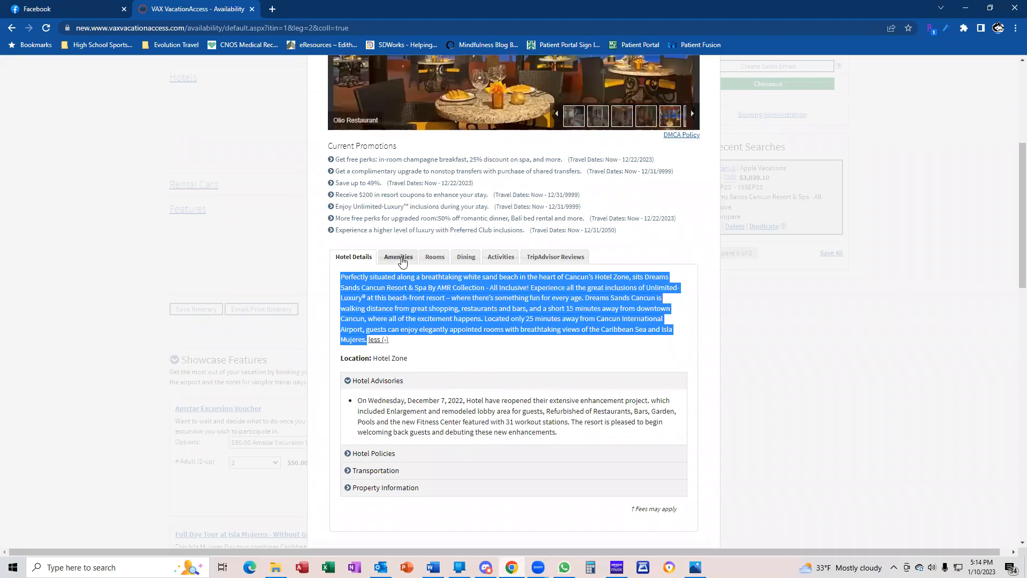
Expand the Dreams Sands Cancun Amenities list and copy all 20 amenities
click(403, 260)
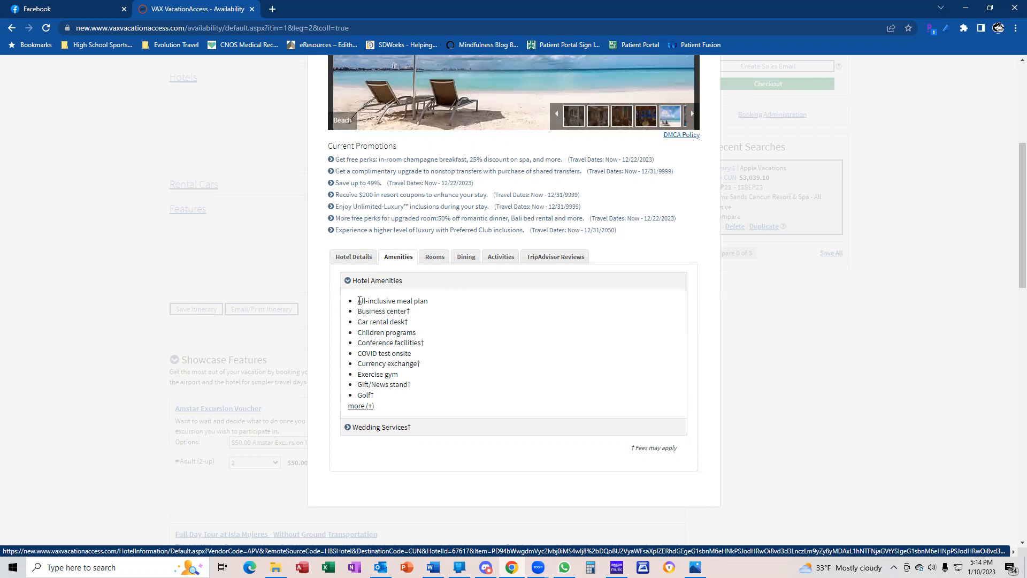
drag(363, 350, 384, 397)
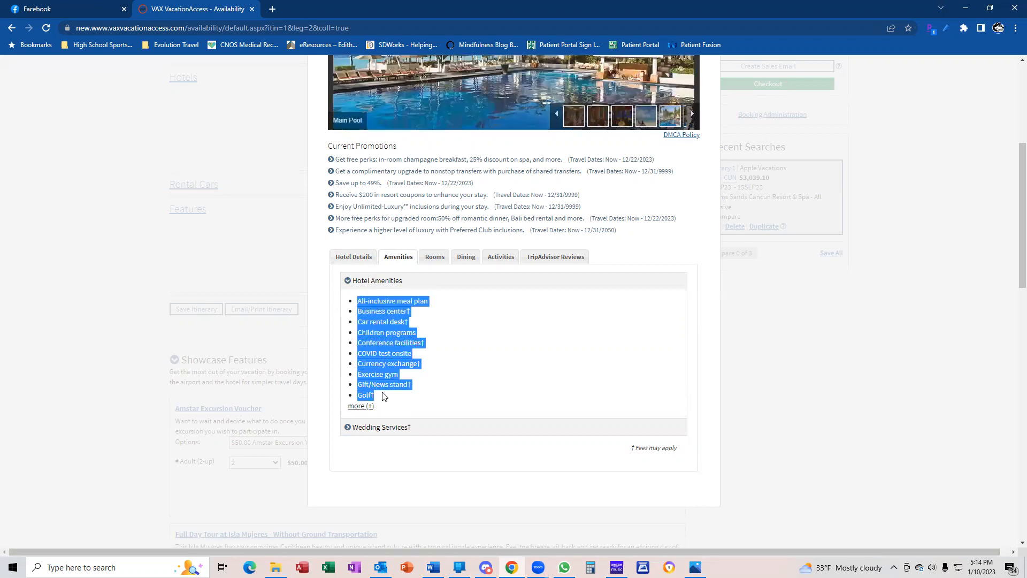
click(368, 406)
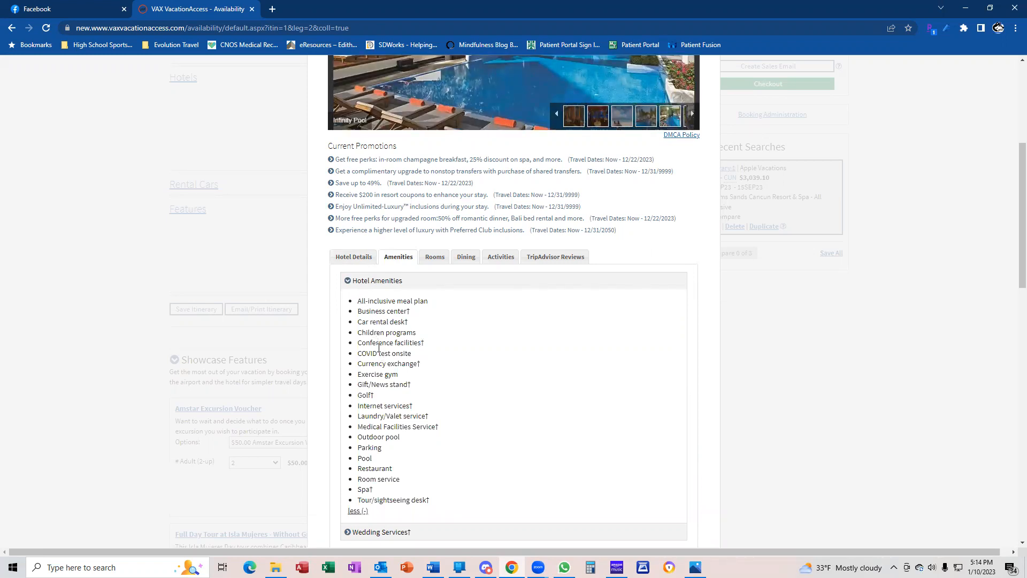
drag(359, 300, 434, 505)
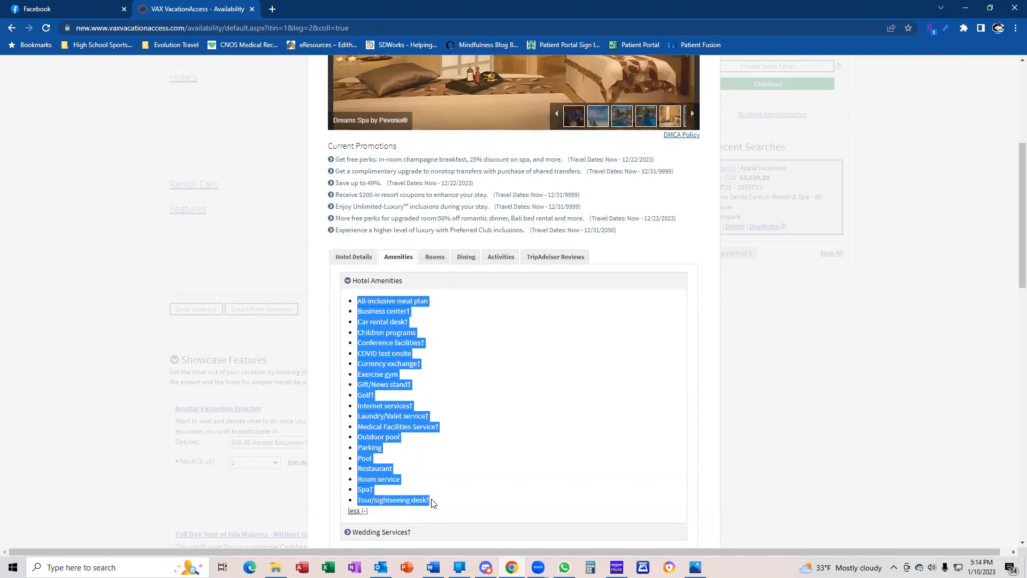
scroll(394, 471, down, 1)
scroll(394, 471, down, 1)
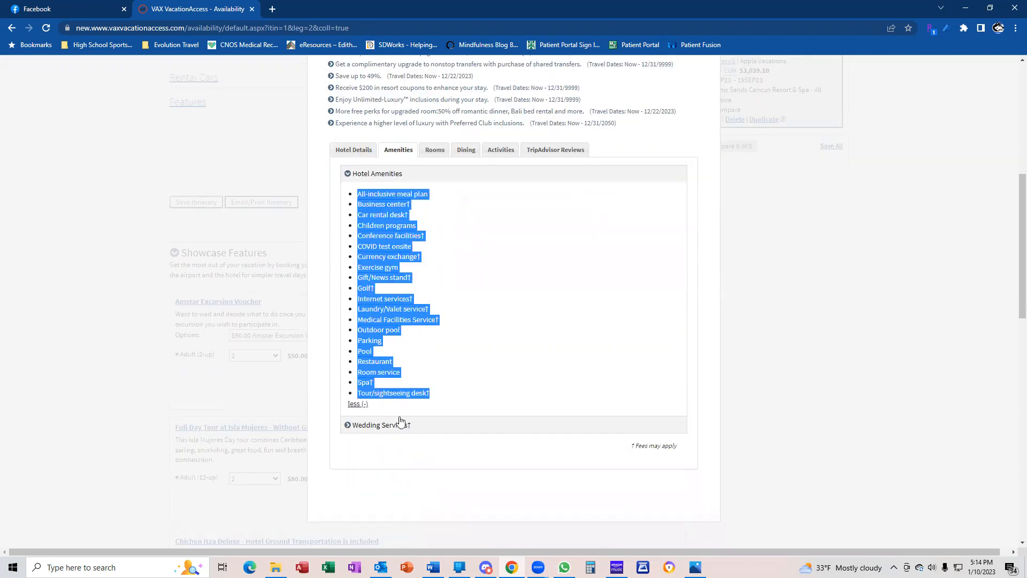
right_click(380, 362)
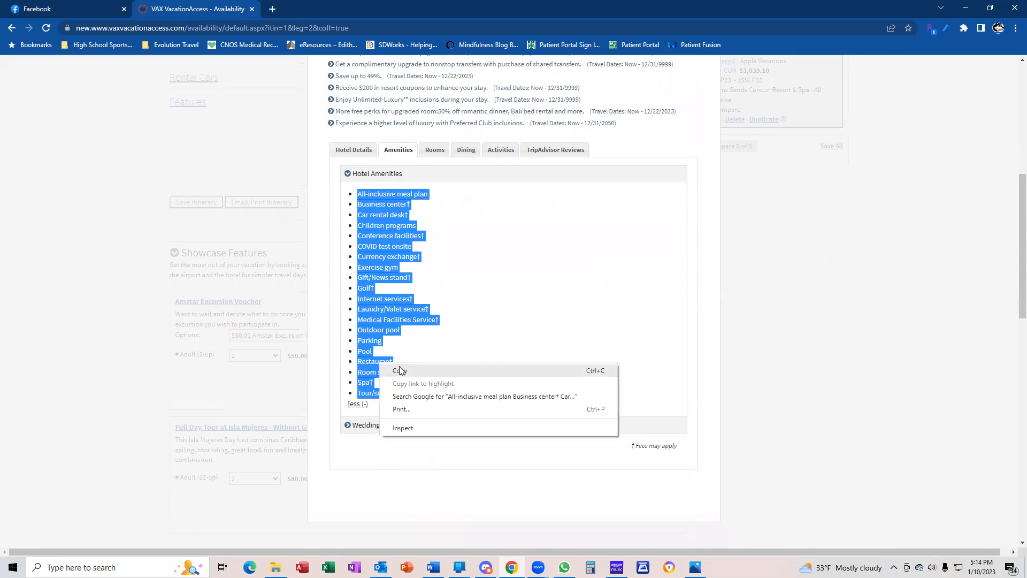
click(399, 369)
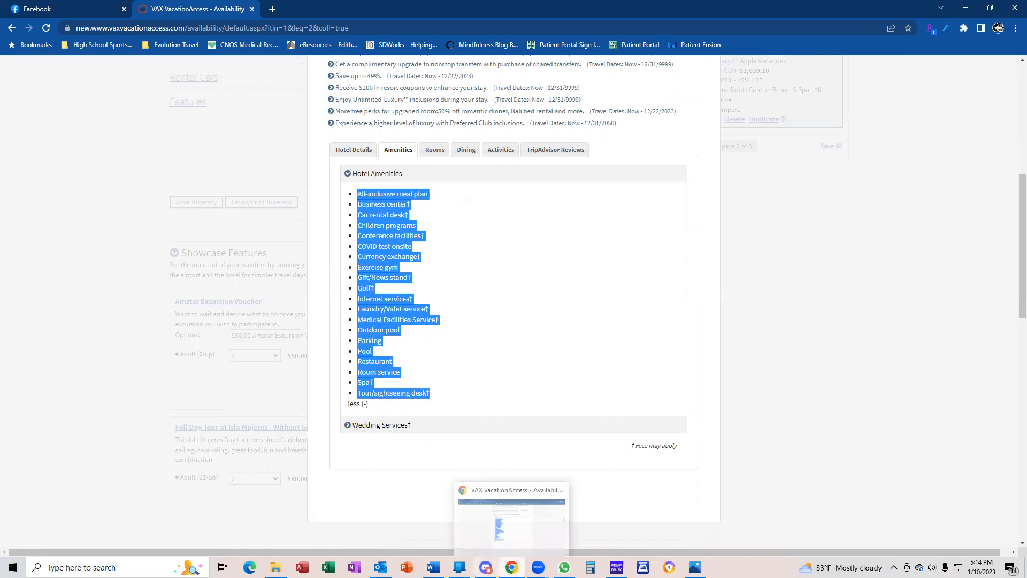
Paste the 20 copied amenities as a bulleted list on a new line after the 'Mujeres.' paragraph
click(433, 567)
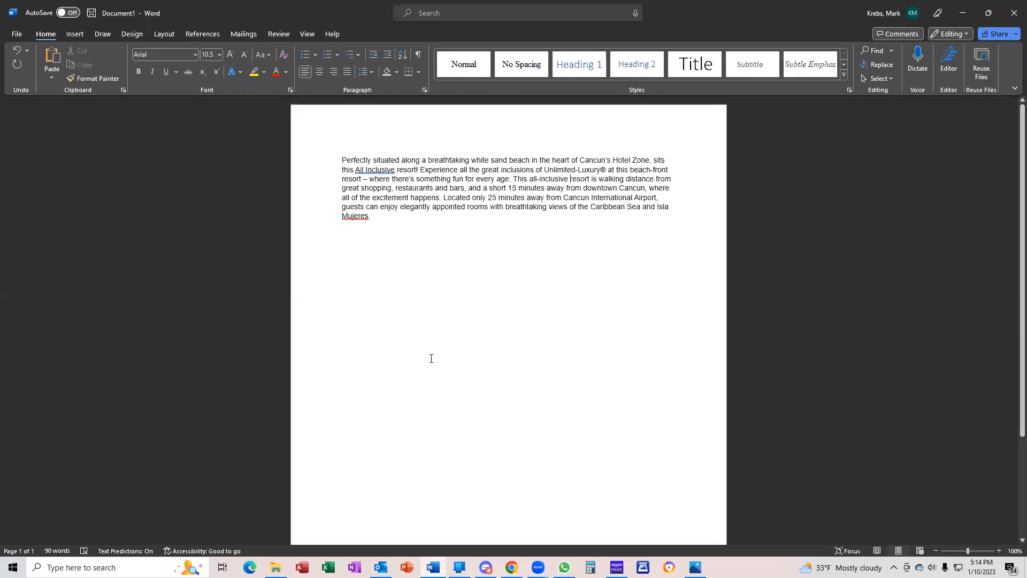
click(379, 218)
key(Return)
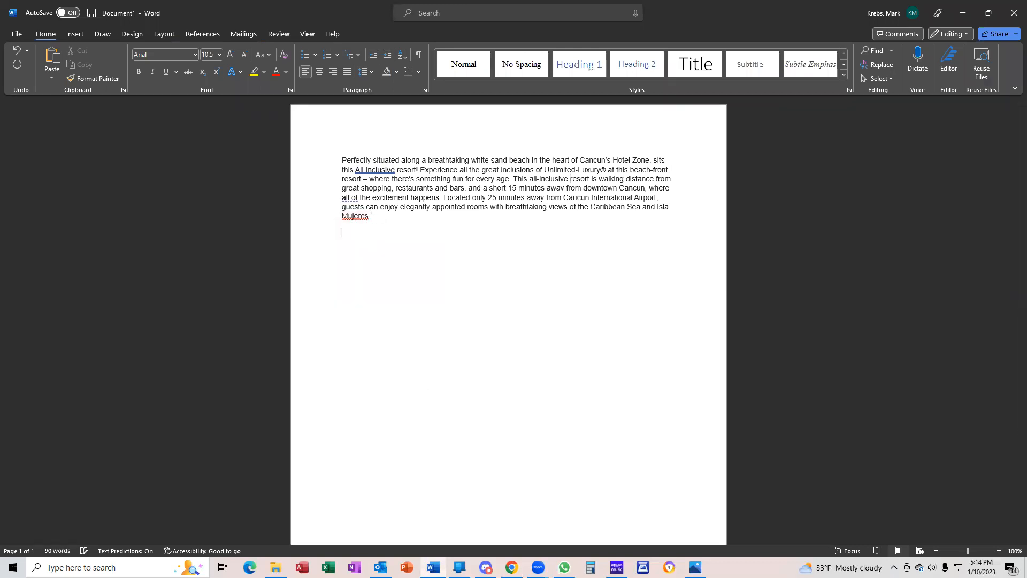
key(ctrl+v)
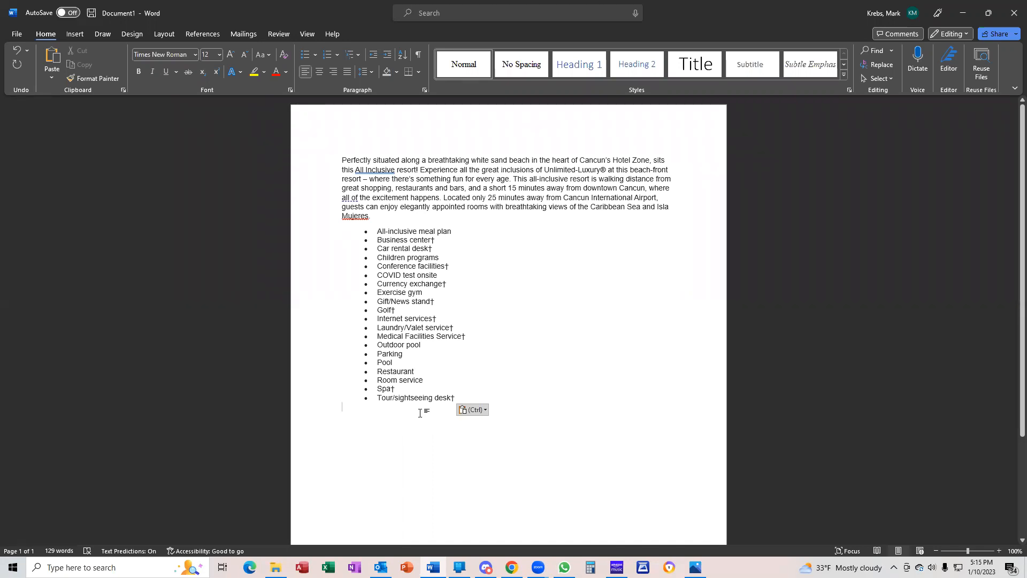
text(With air)
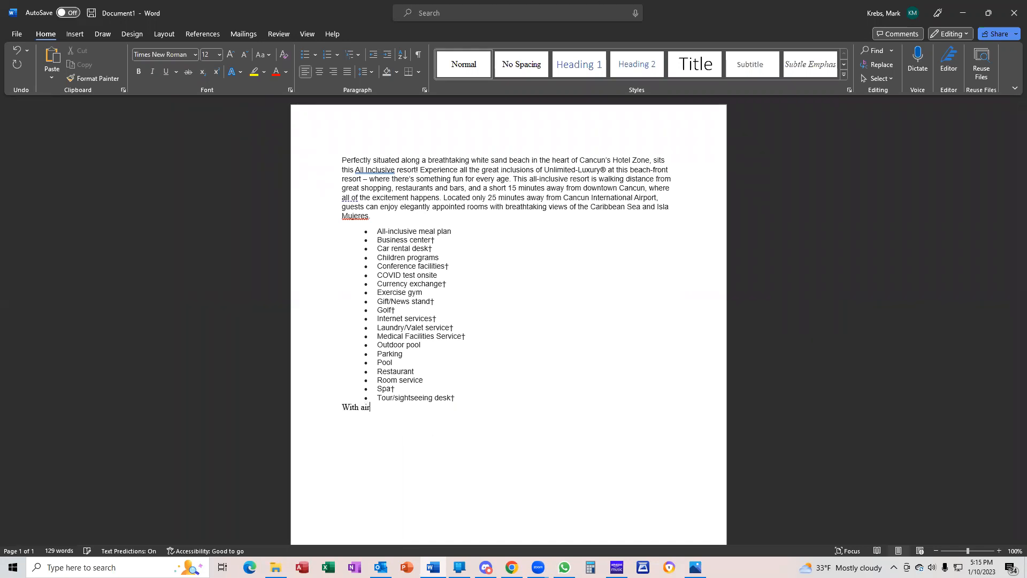
Write that the all-inclusive package includes round trip airfare from Chicago O'Hare to Cancun and transfers
key(BackSpace)
key(BackSpace)
key(BackSpace)
key(BackSpace)
key(BackSpace)
key(BackSpace)
key(BackSpace)
text(This all-inclusive package)
text(includes rout)
key(BackSpace)
key(BackSpace)
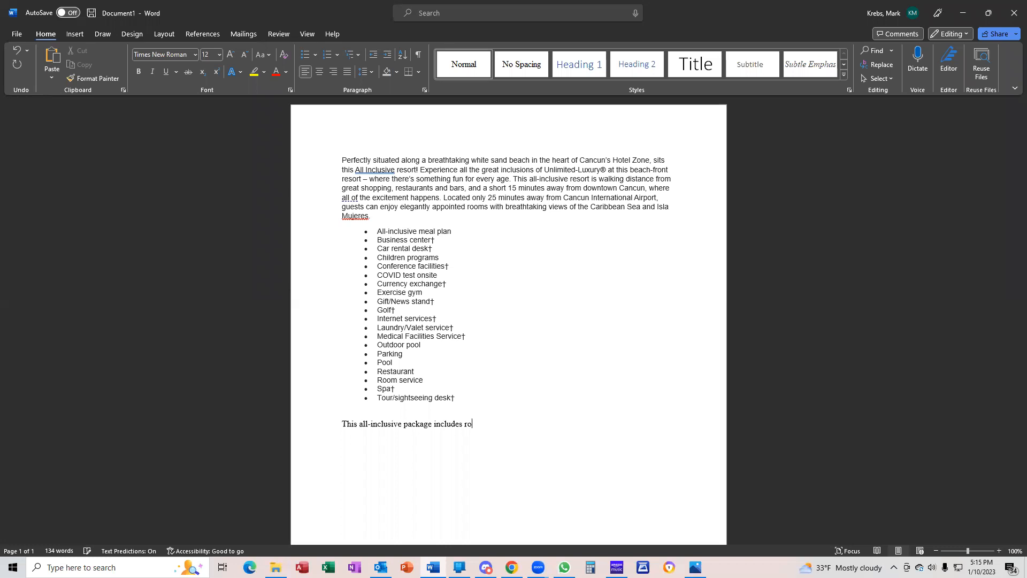
text(nd trip airfare from Chicaho)
key(BackSpace)
key(BackSpace)
text(go O'Hare to )
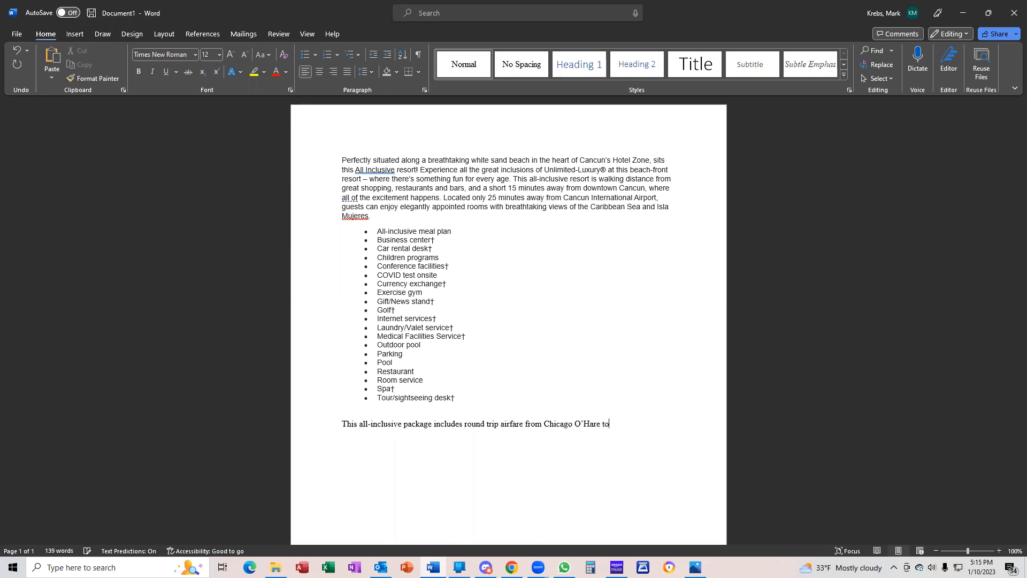
text(Canucun)
key(BackSpace)
key(BackSpace)
key(BackSpace)
key(BackSpace)
text(cun, ro)
text(und)
text( trip transfer)
text(s and t)
text(ravel )
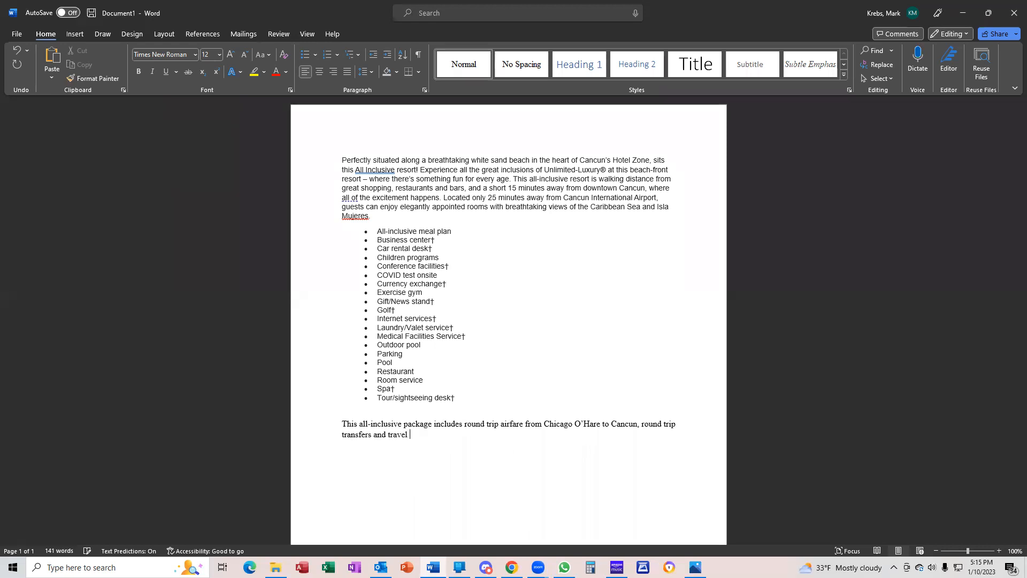
text(protection)
Finish with travel protection for all guests and other-city airfare available upon request
text(for all guests. Airfare from)
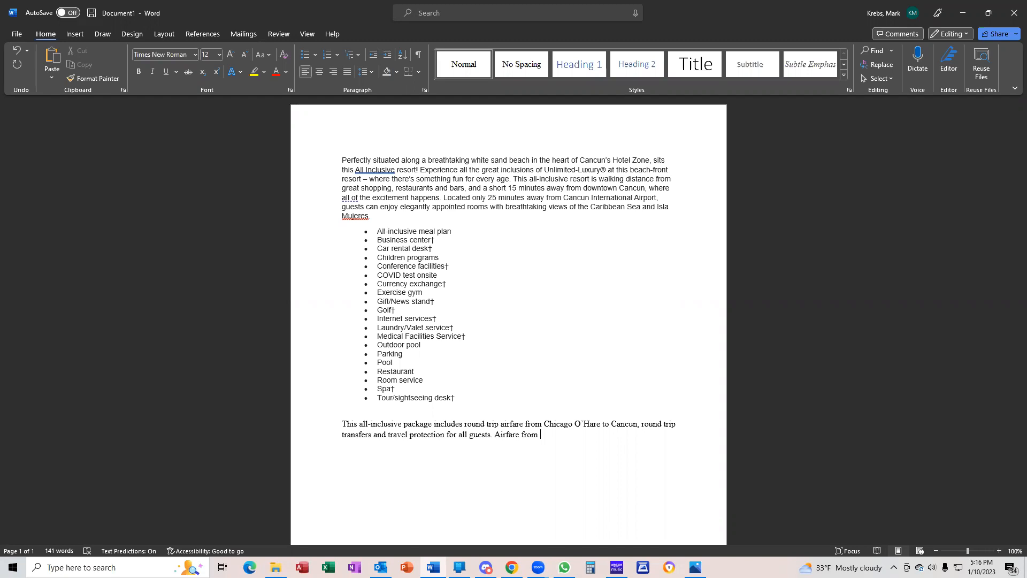
text(other cities is available and can be quote)
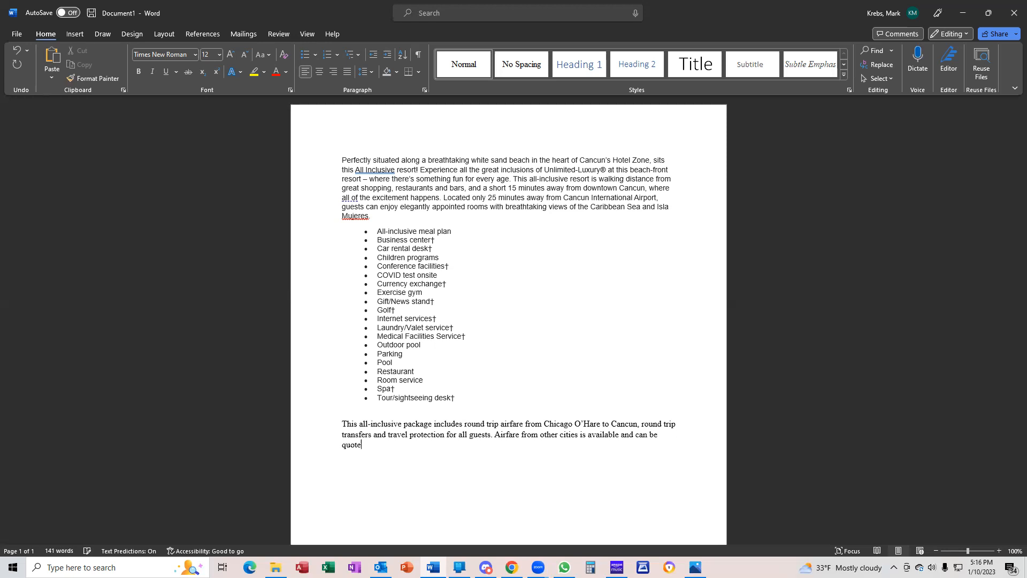
text(d upon request.)
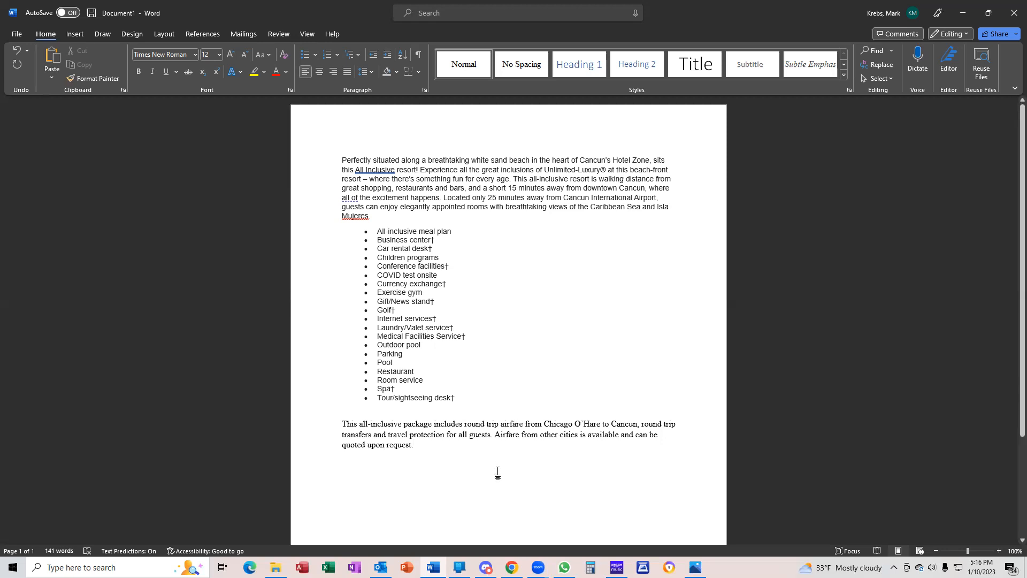
click(511, 567)
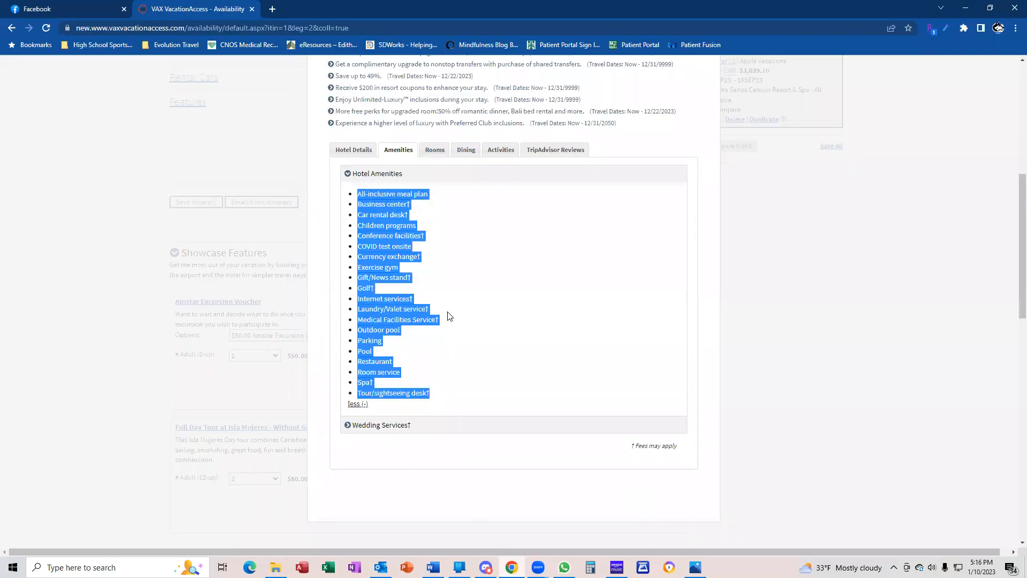
Copy the Deluxe Partial Ocean View Double room's bedding and occupancy text from the Rooms list
click(442, 153)
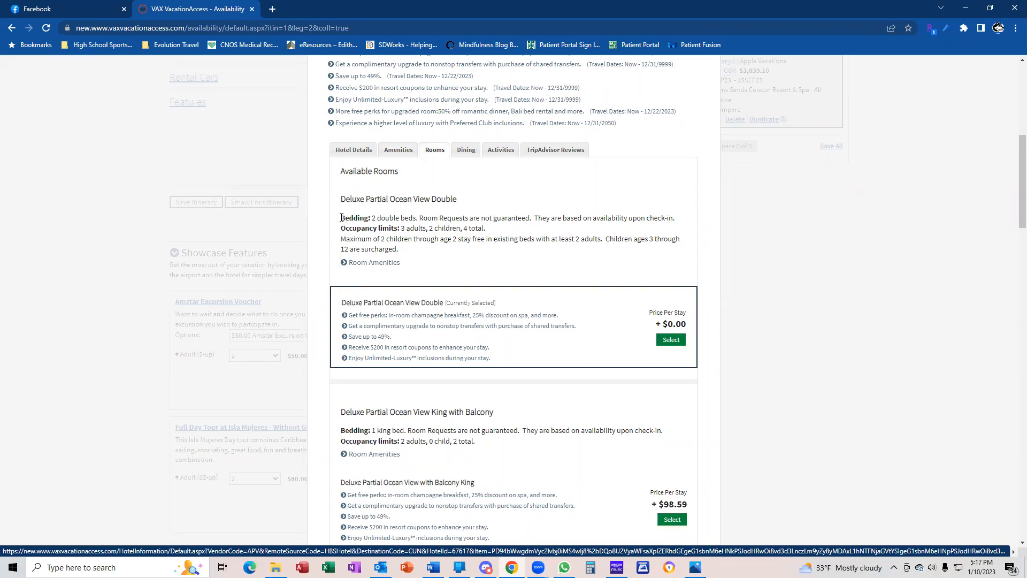
drag(343, 219, 399, 248)
right_click(396, 236)
click(417, 244)
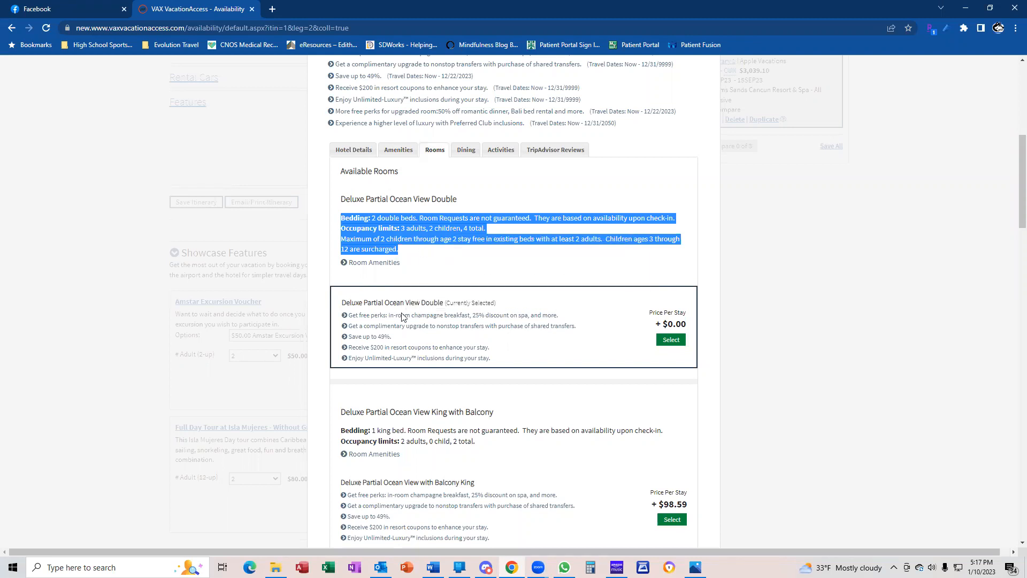
mouse_move(433, 567)
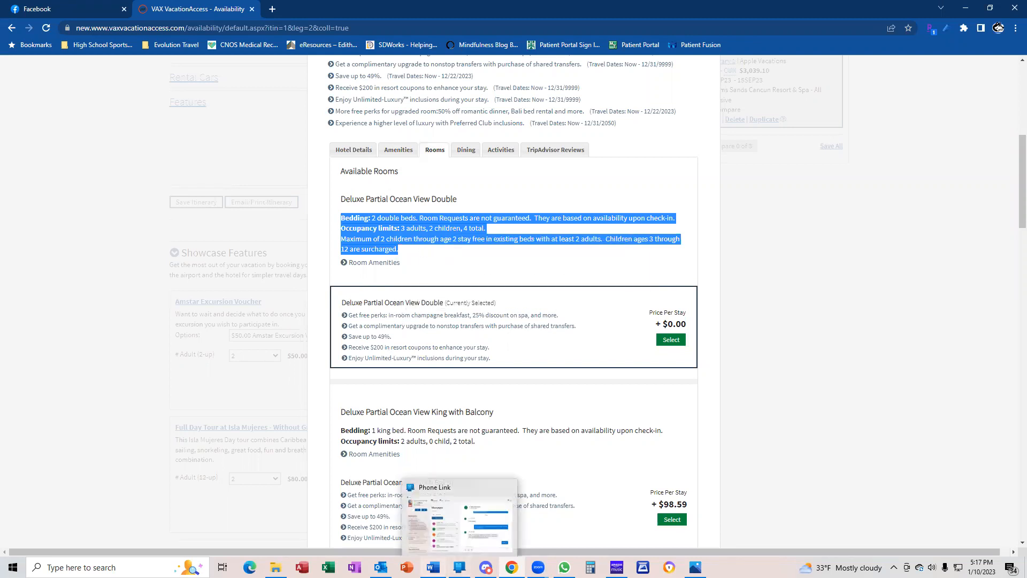
click(444, 522)
Paste the room's bedding and occupancy details on a new line after the intro paragraph
click(391, 218)
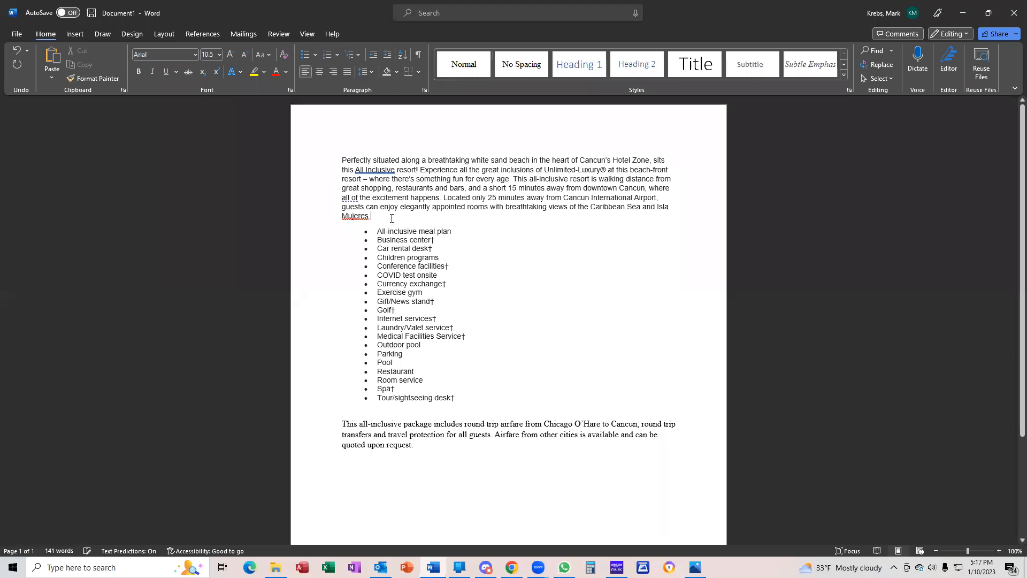
key(Return)
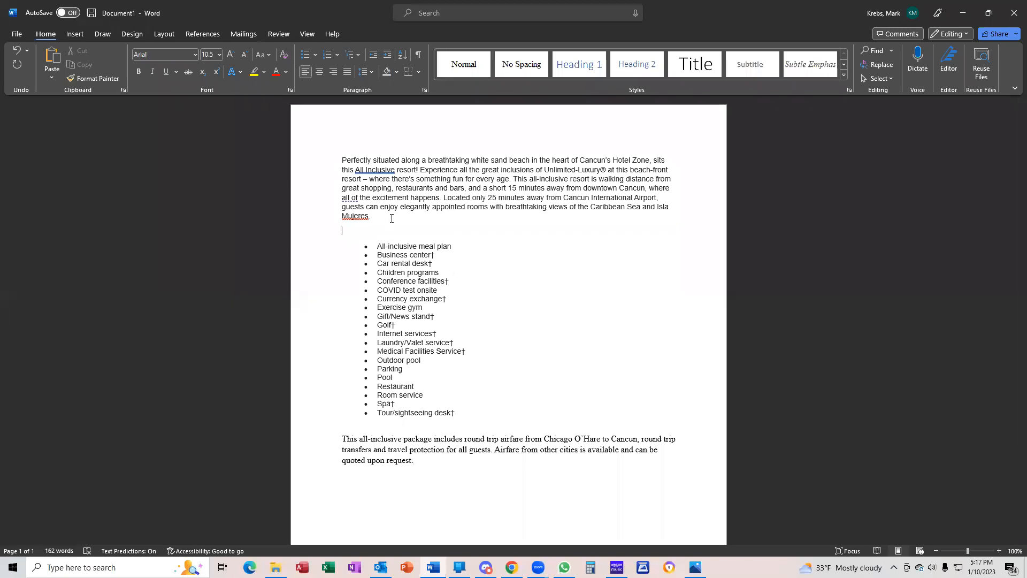
key(ctrl+v)
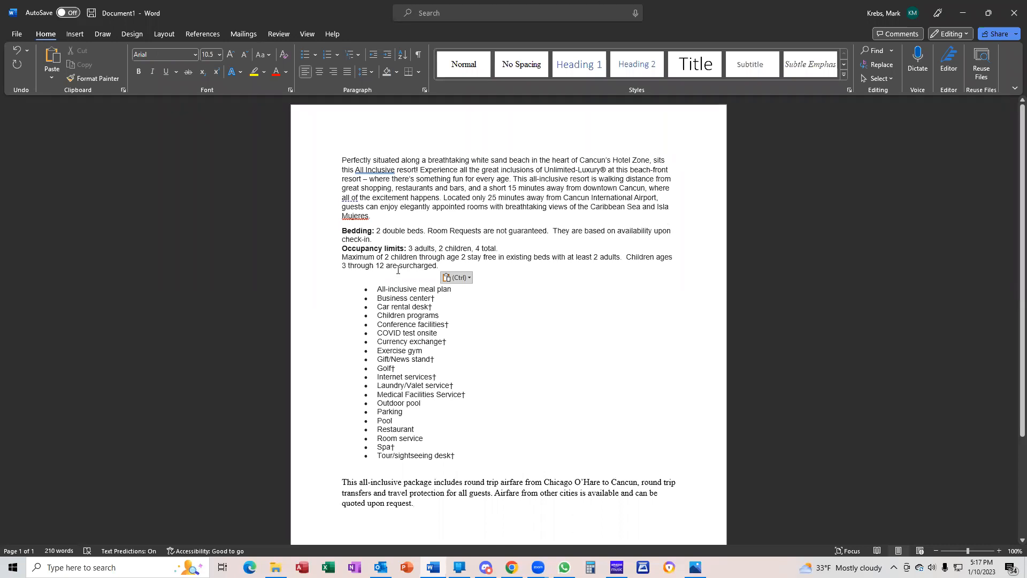
key(Return)
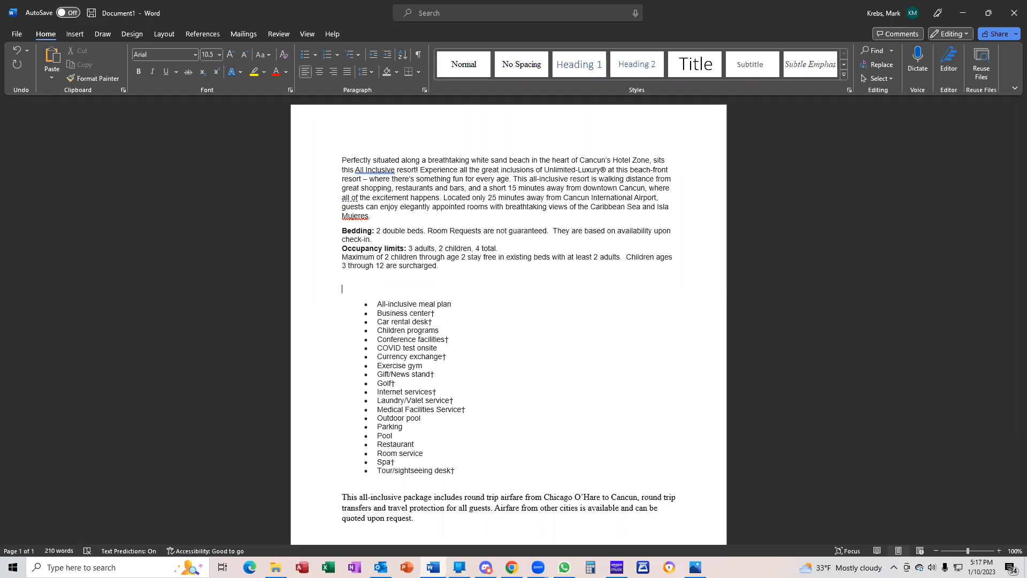
Add a bold 'Inclusions with your resort fees:' heading, separated from the room details by a blank line
key(ctrl+b)
text(Inclusions with your resort fees:)
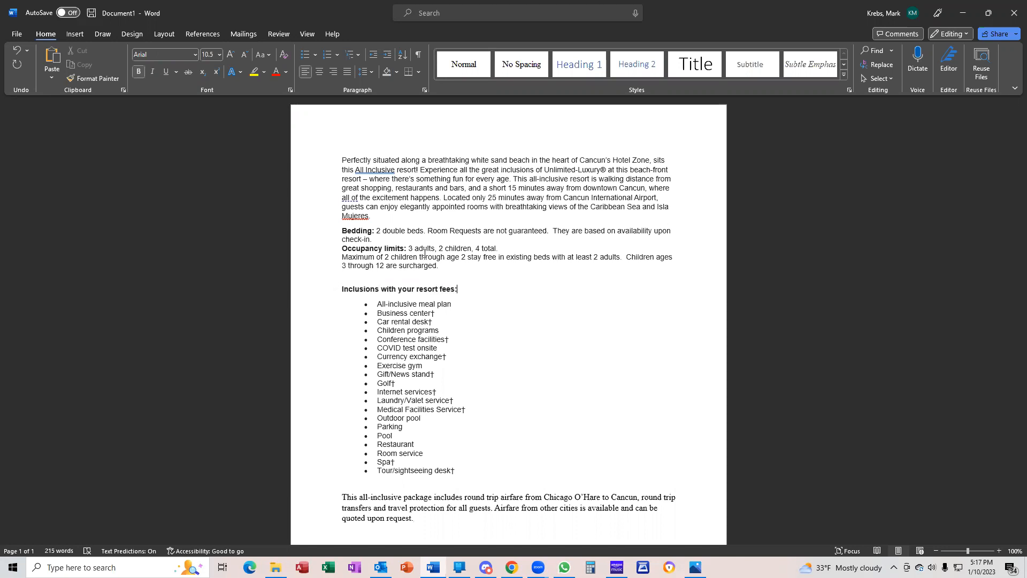
click(451, 264)
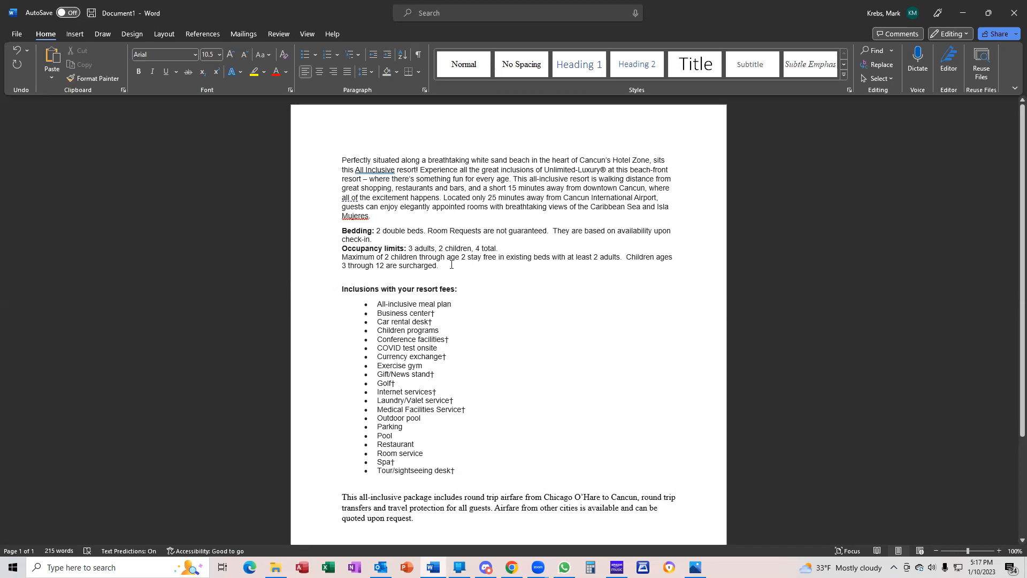
key(Return)
key(Return)
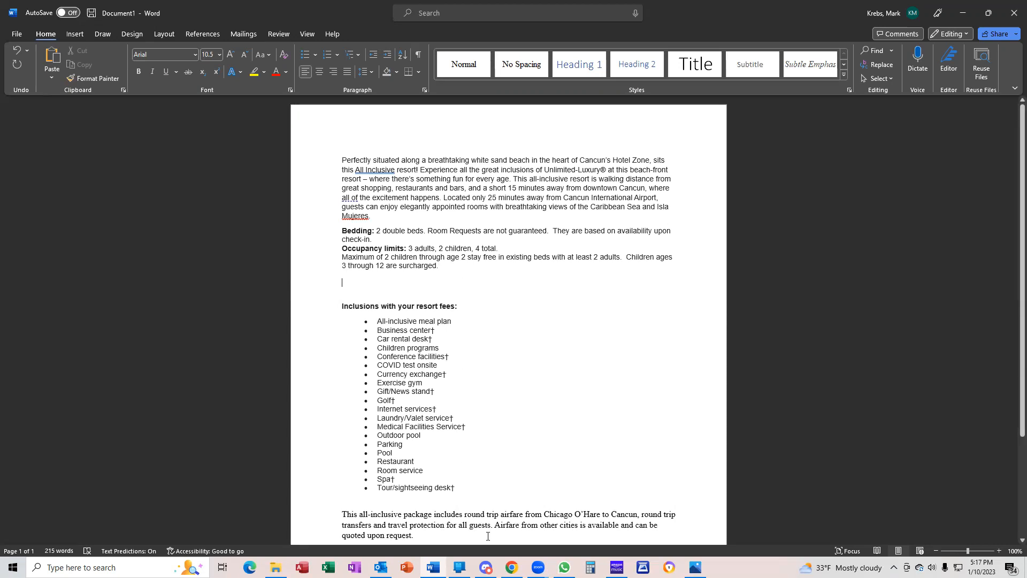
click(511, 567)
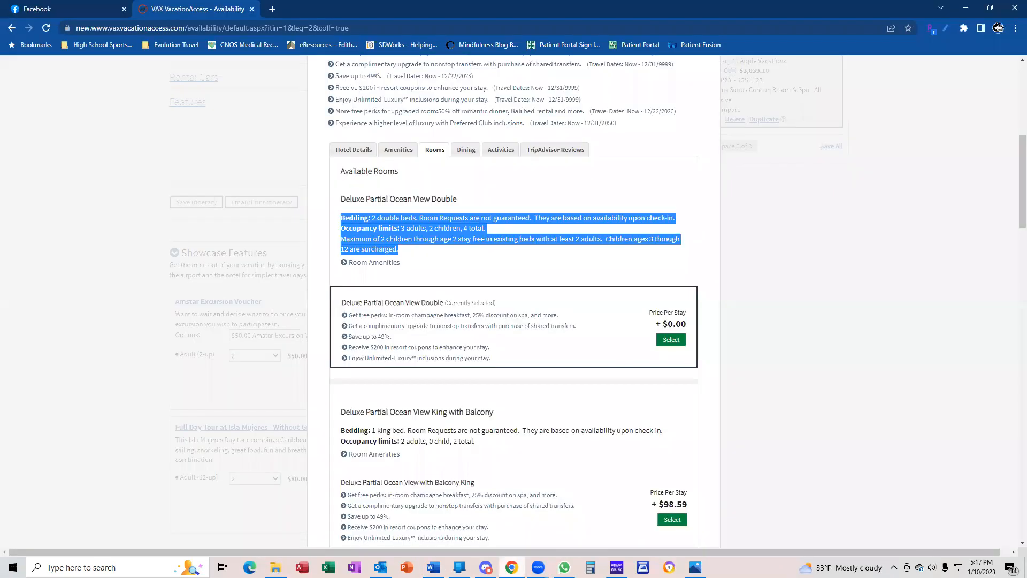
Keep the Deluxe Partial Ocean View Double room and reopen the Dreams Sands Cancun hotel details
click(662, 343)
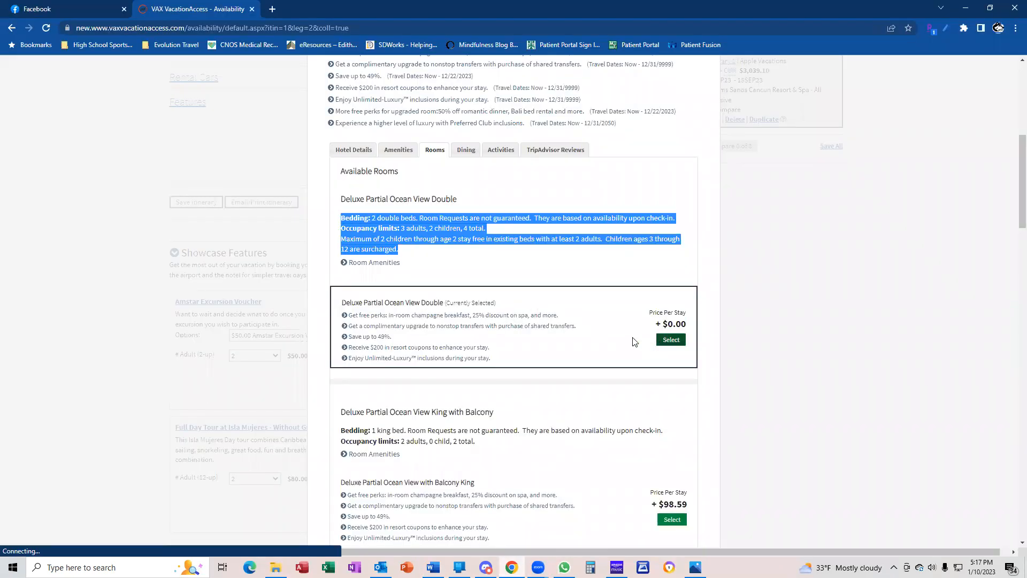
click(465, 154)
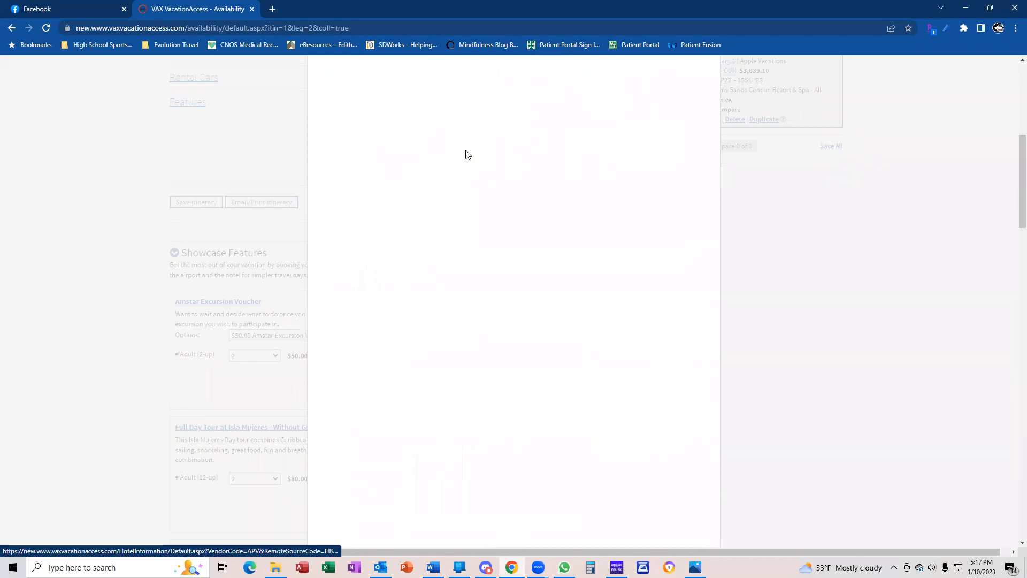
scroll(478, 240, up, 5)
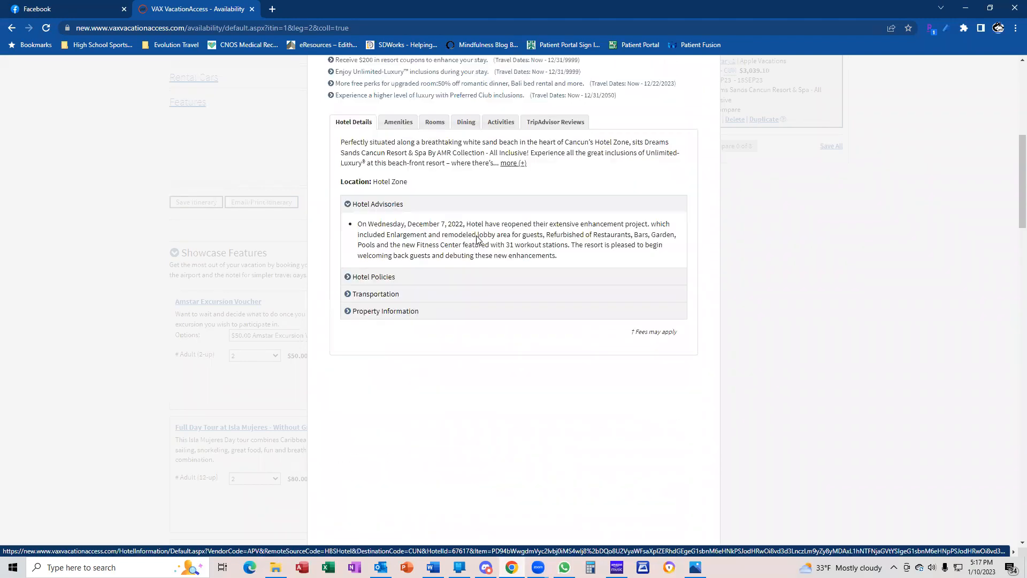
click(468, 161)
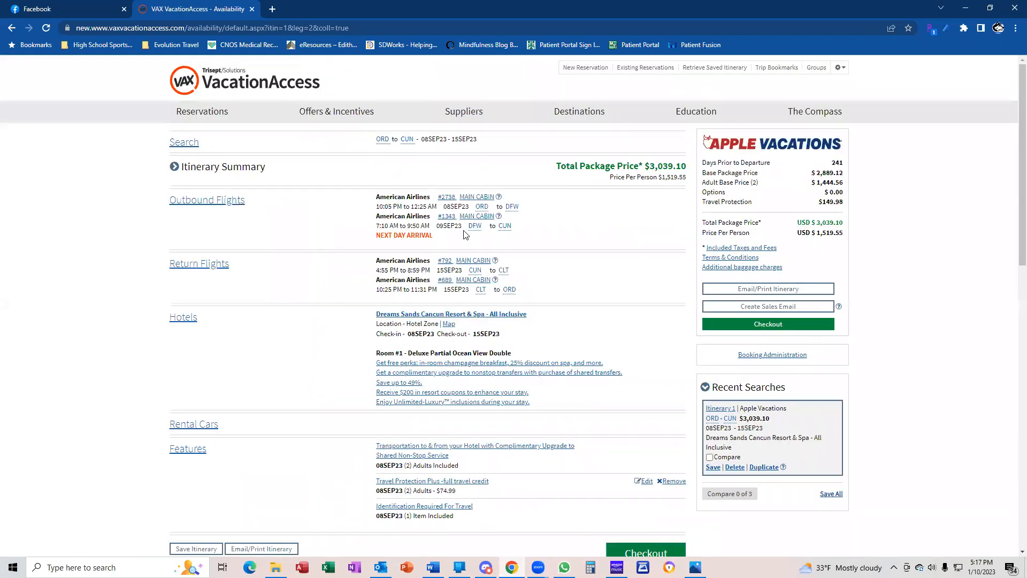
scroll(465, 236, down, 3)
click(465, 215)
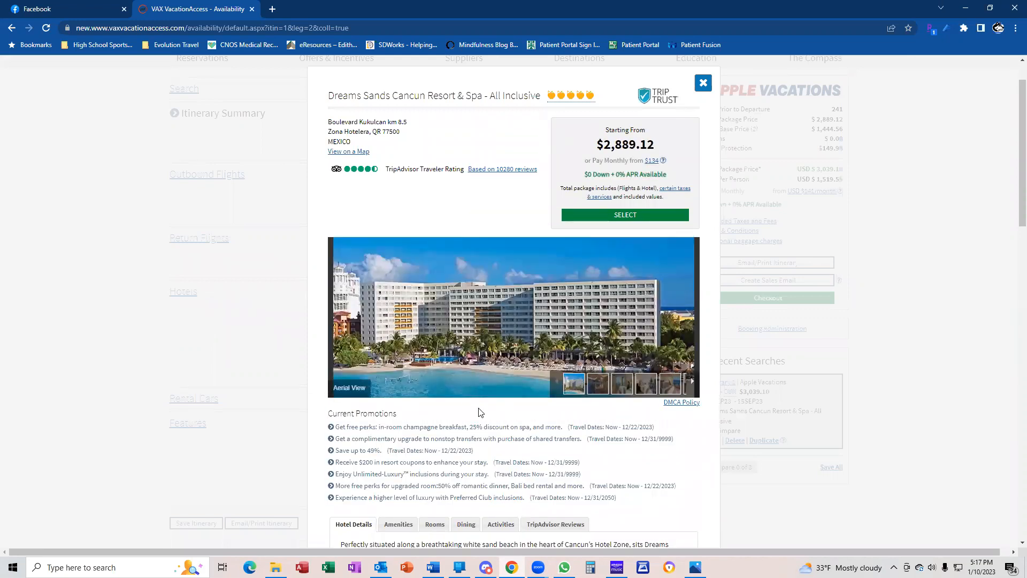
Select the Onsite Dining descriptions from Barefoot Grill through World Cafe
click(466, 521)
scroll(471, 514, down, 2)
scroll(471, 511, down, 4)
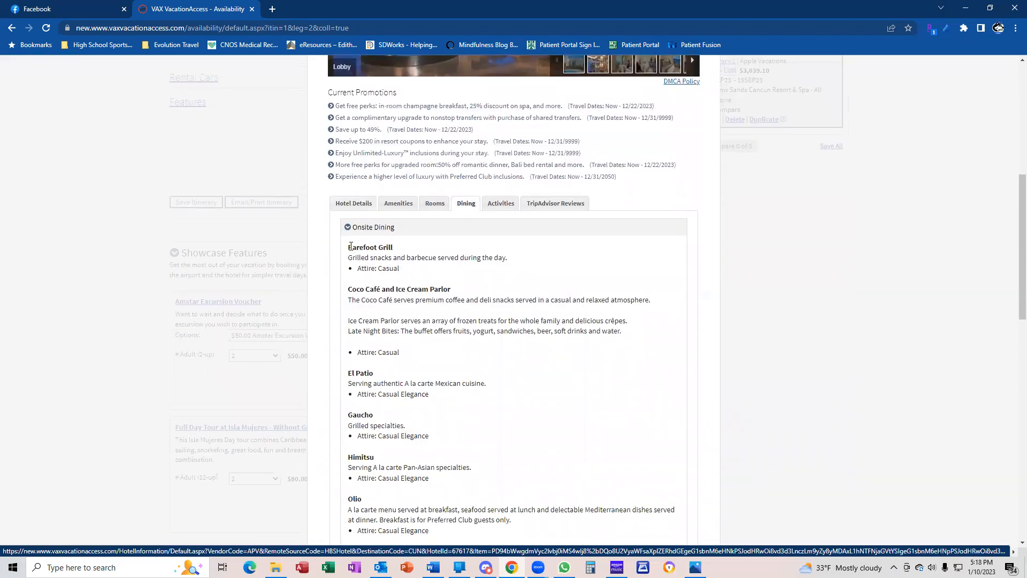
drag(350, 246, 459, 349)
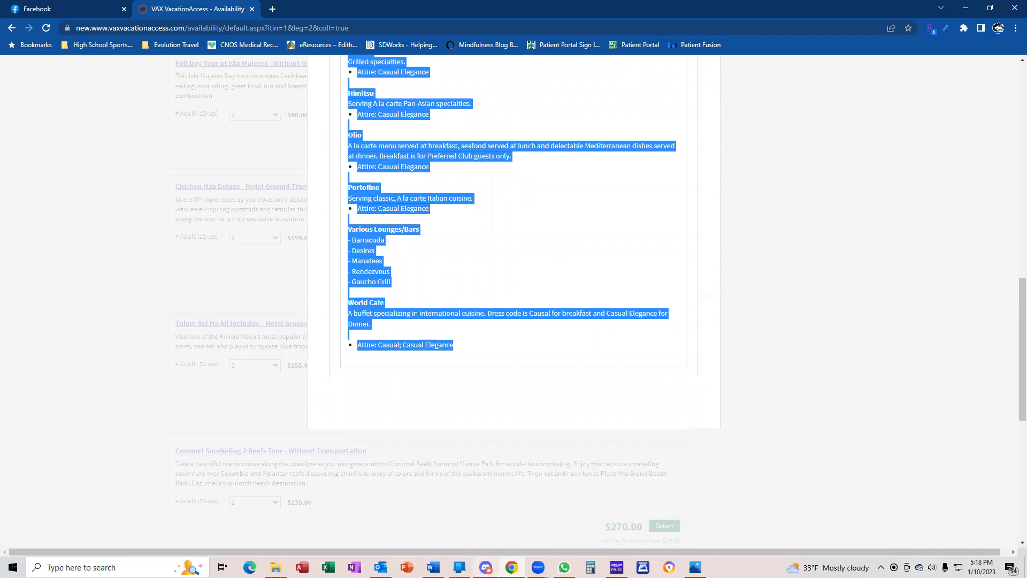
mouse_move(511, 567)
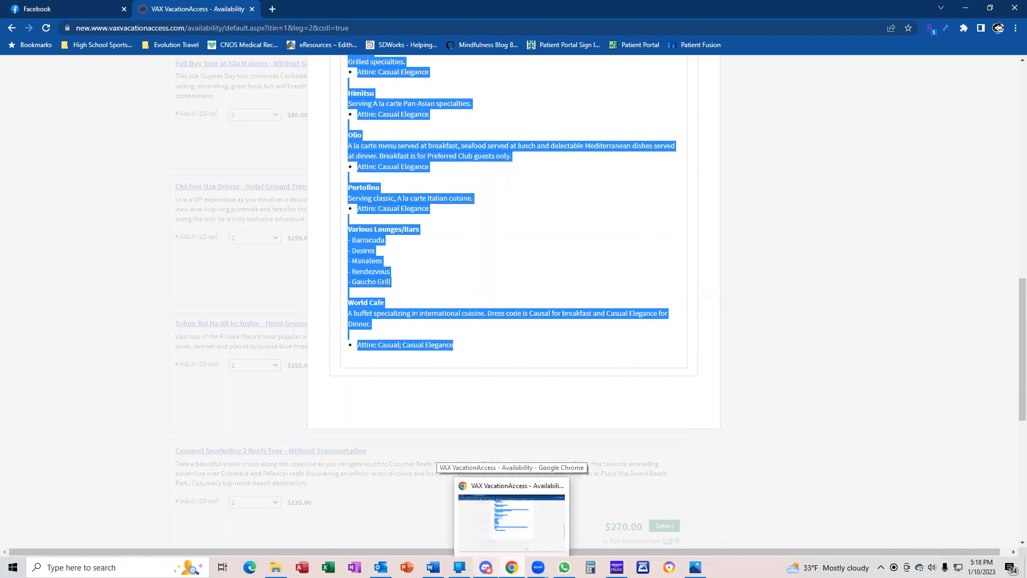
Paste the Barefoot Grill–World Cafe dining descriptions above the Inclusions heading and tidy the blank lines
mouse_move(459, 567)
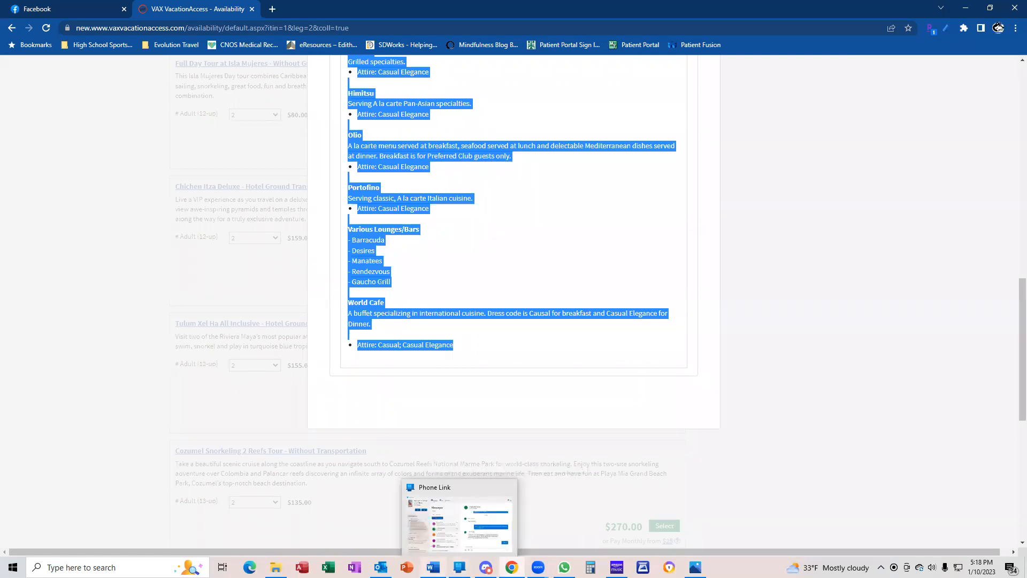
click(453, 495)
key(ctrl+v)
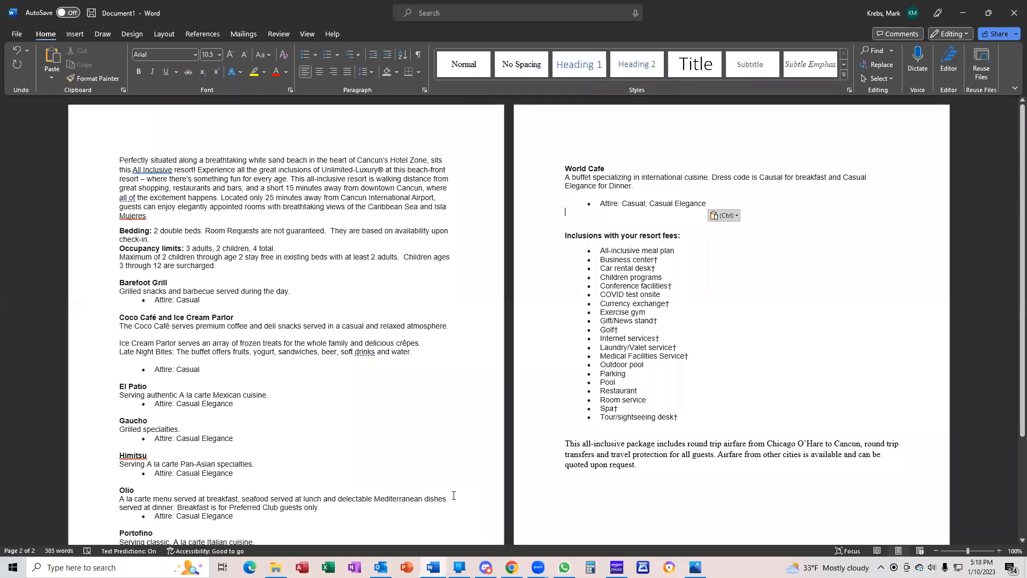
key(Delete)
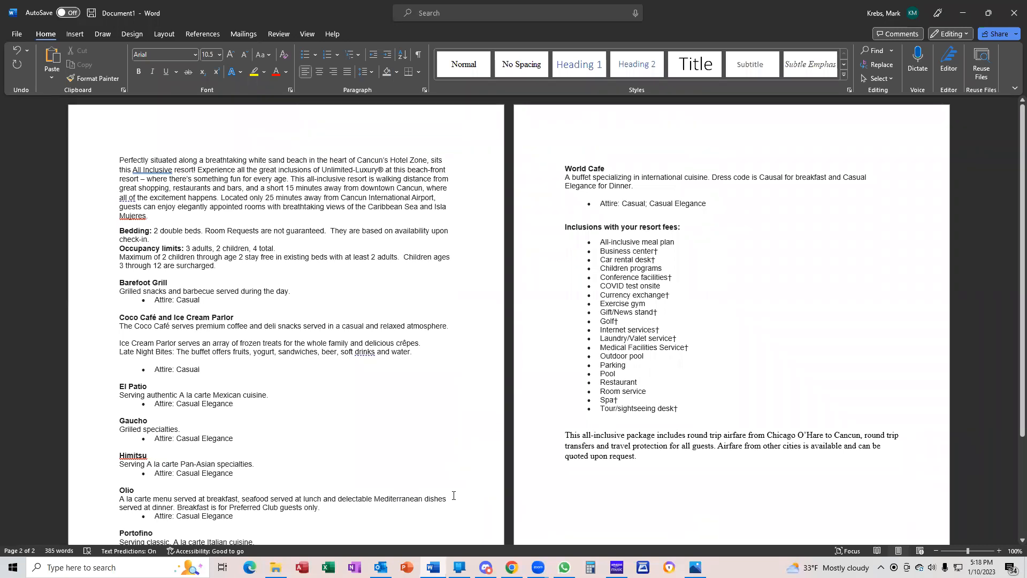
key(Delete)
key(Return)
Add a bold 'Accomodations' heading above the Bedding details
click(121, 231)
key(Return)
key(Return)
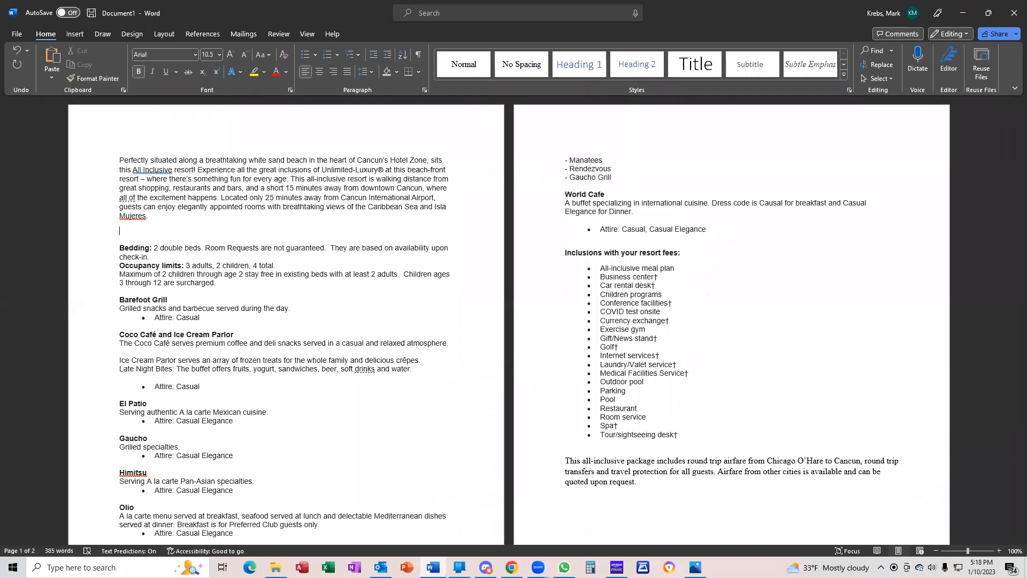
key(ctrl+b)
text(Ro)
key(BackSpace)
key(BackSpace)
key(ctrl+b)
text(Accompodations)
Add a 'Dining Options' heading above Barefoot Grill
click(121, 298)
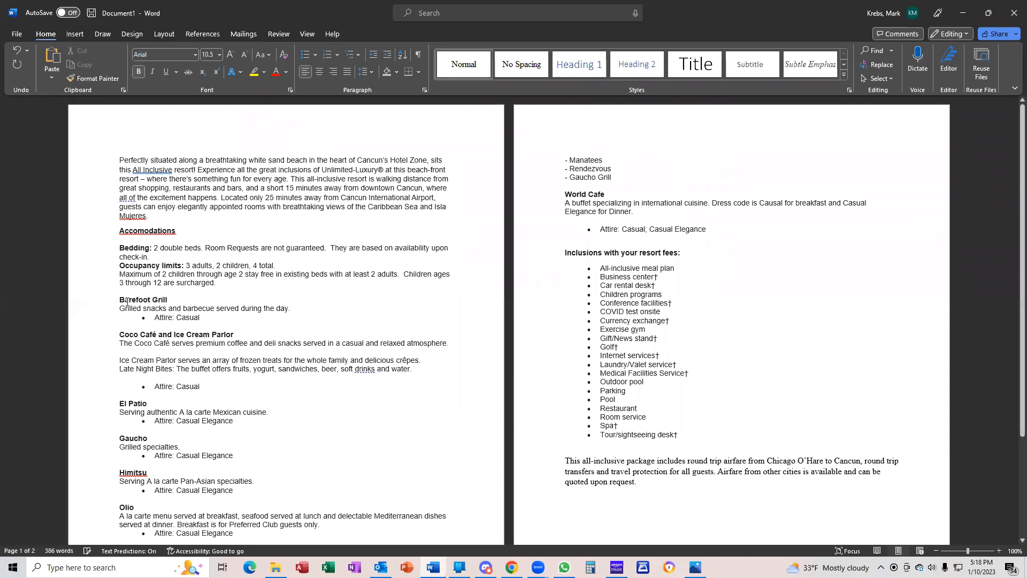
key(Return)
key(Return)
text(Dining)
text(Options)
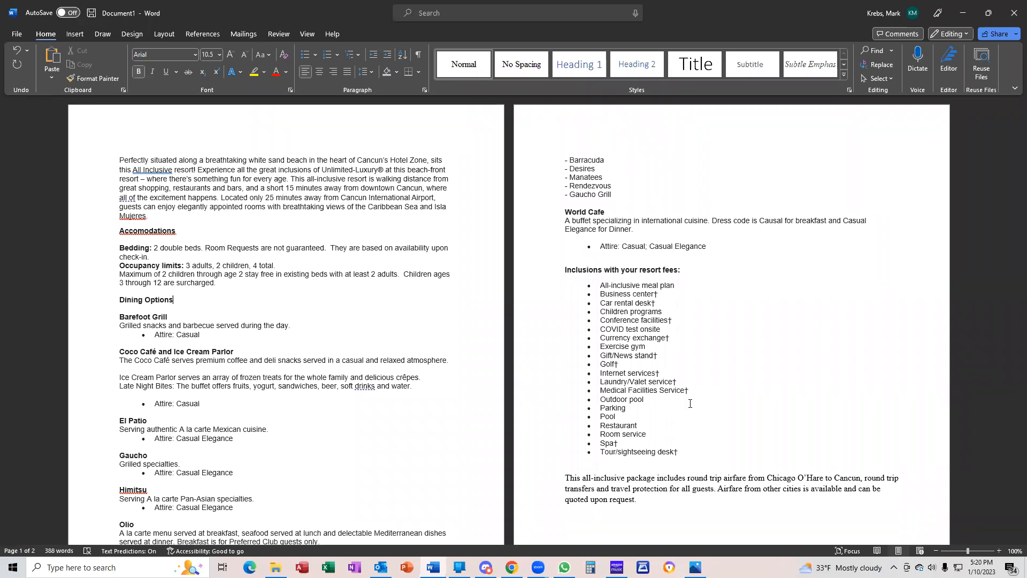
Delete the † marks after the inclusion items, from Tour/sightseeing desk up through Golf
click(682, 451)
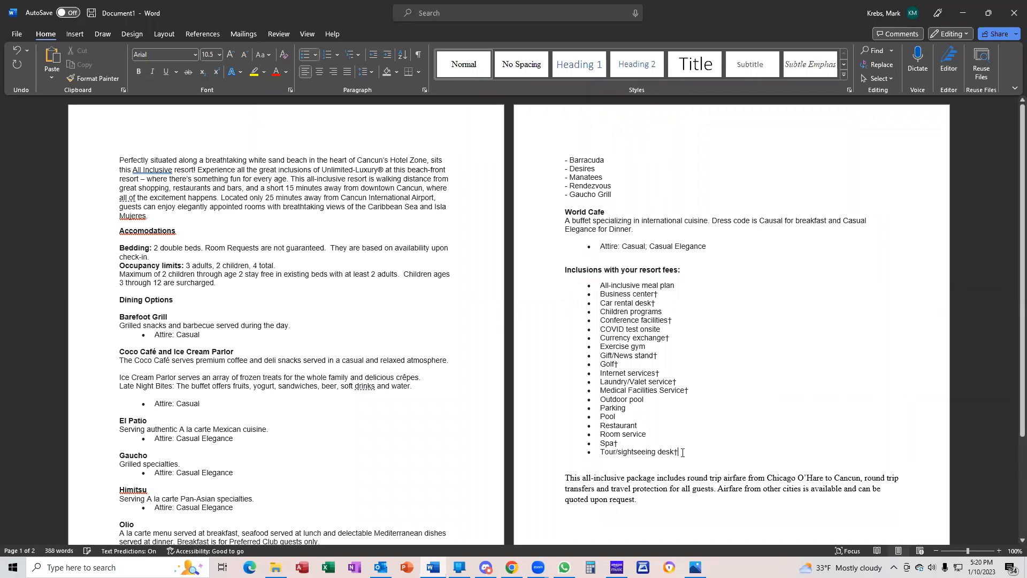
key(BackSpace)
key(BackSpace)
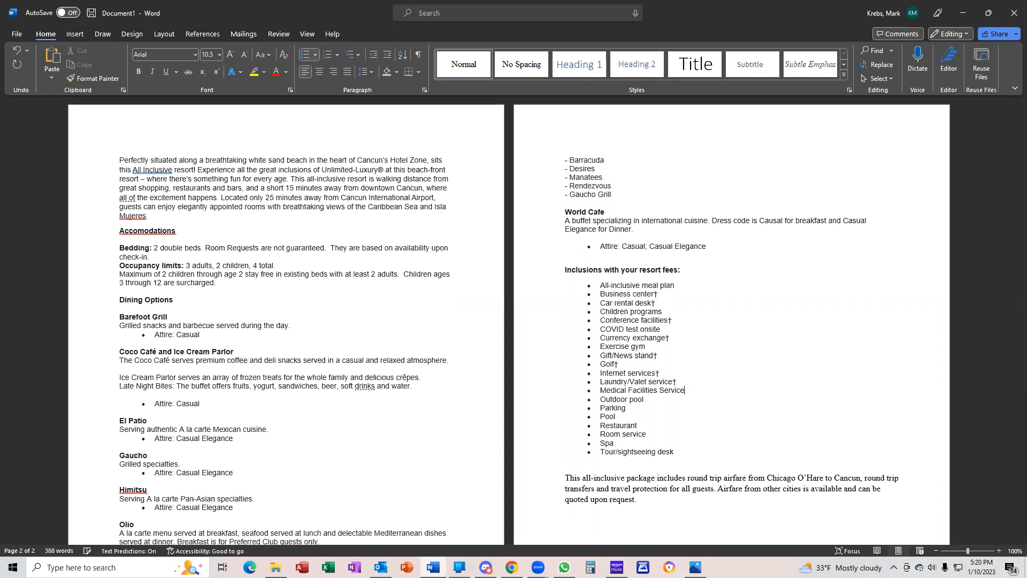
key(BackSpace)
key(BackSpace)
key(BackSpace)
key(BackSpace)
click(589, 355)
click(600, 347)
key(BackSpace)
key(Up)
key(BackSpace)
key(BackSpace)
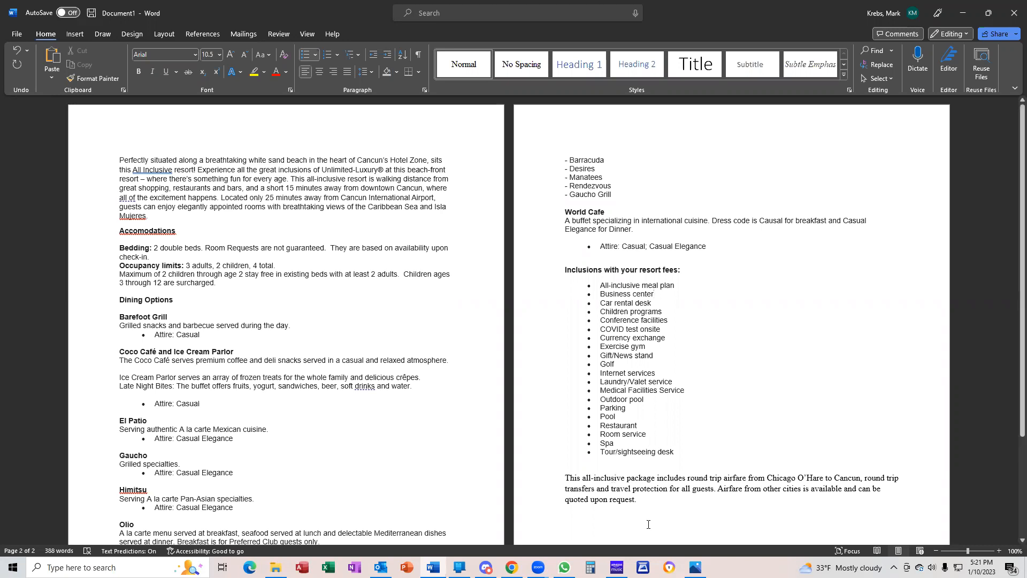
Add the partial sentence 'Total price for two adults is $' at the end of the package paragraph
click(649, 504)
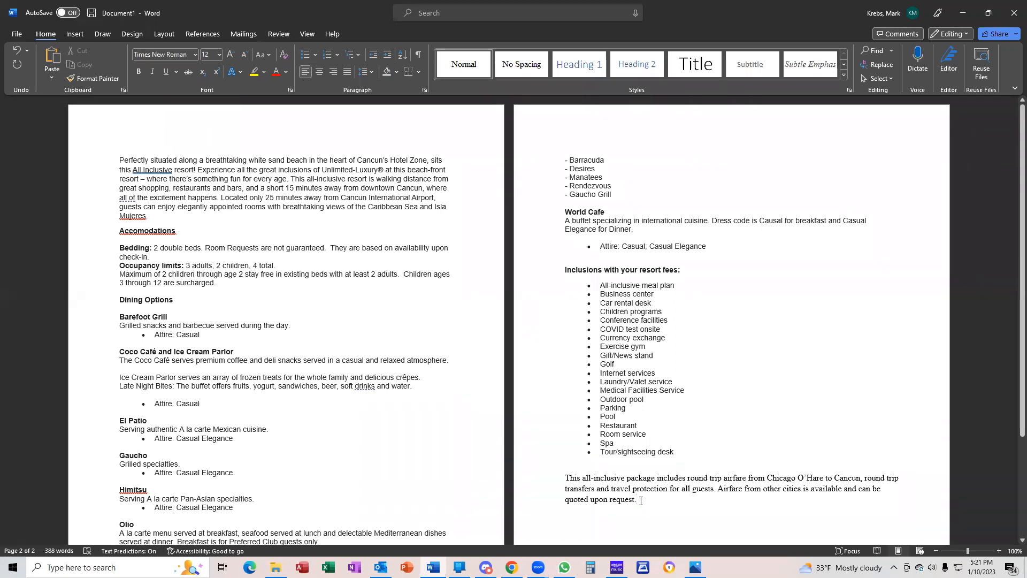
text(Total price)
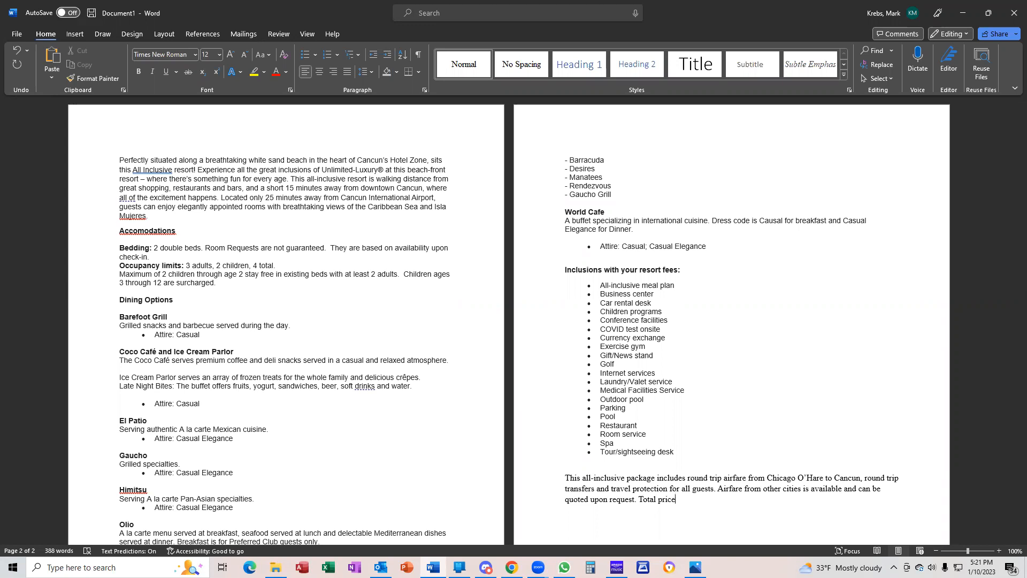
text(for two adults is $)
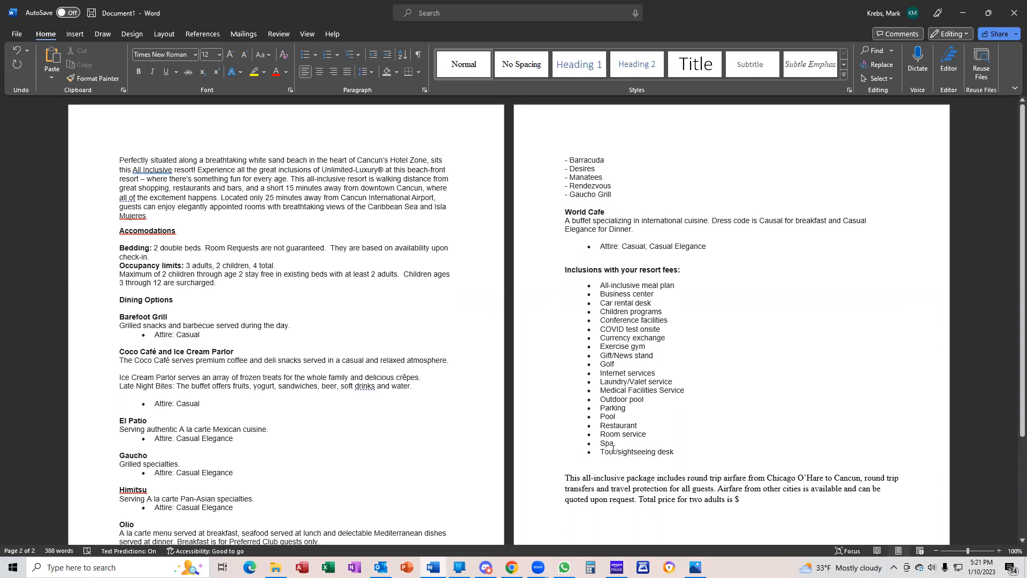
mouse_move(512, 567)
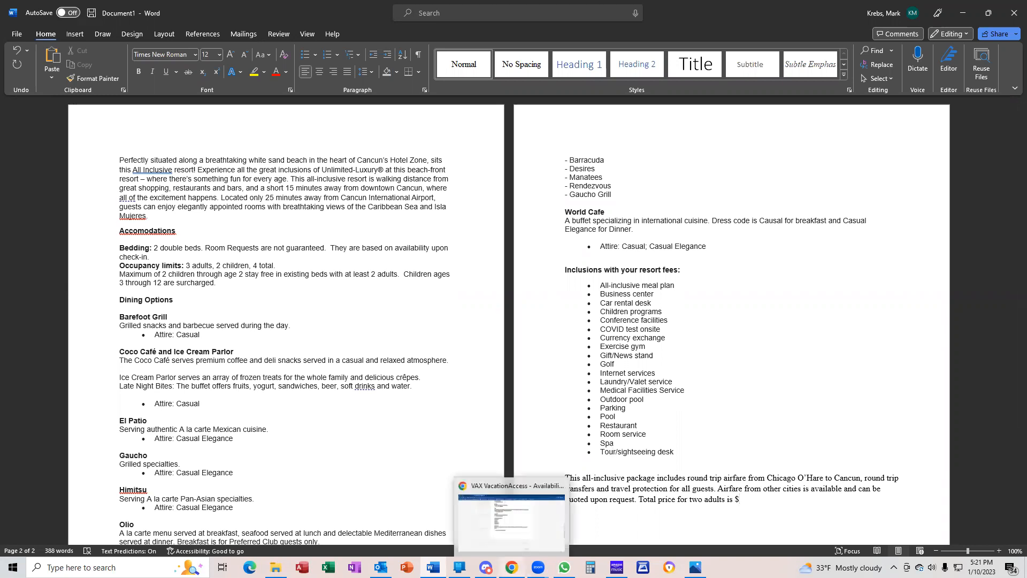
click(481, 494)
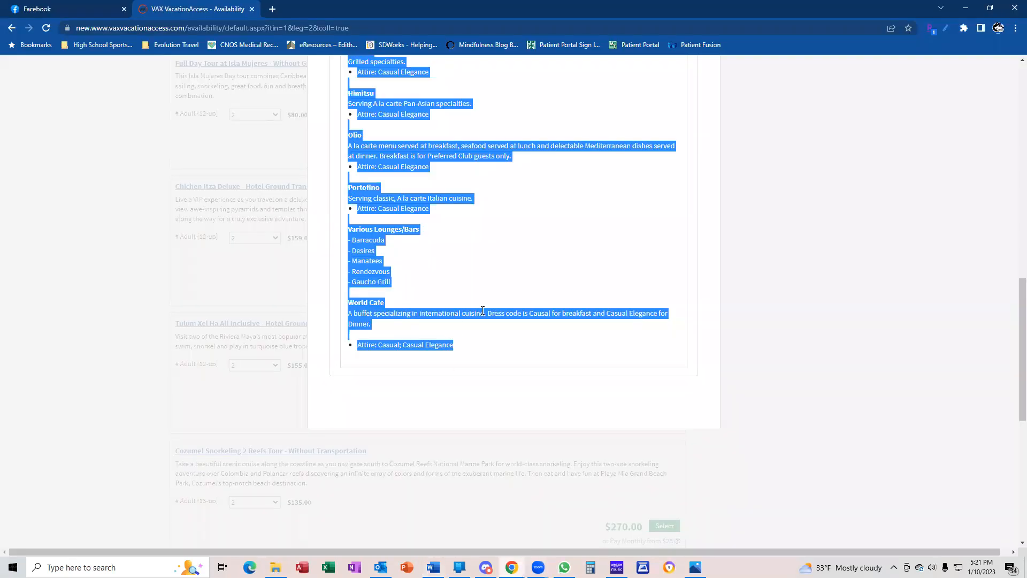
scroll(571, 351, up, 15)
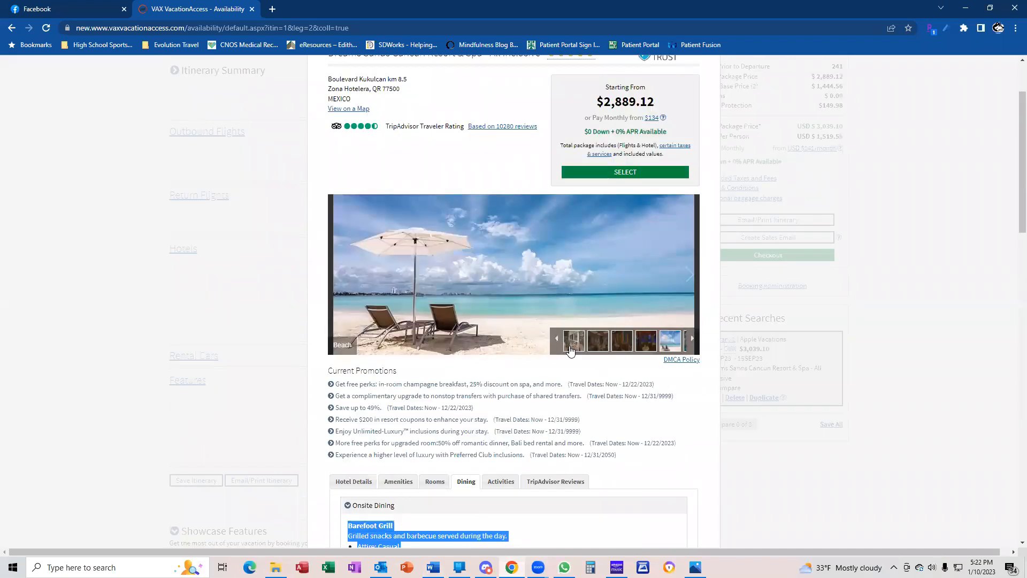
scroll(570, 350, up, 1)
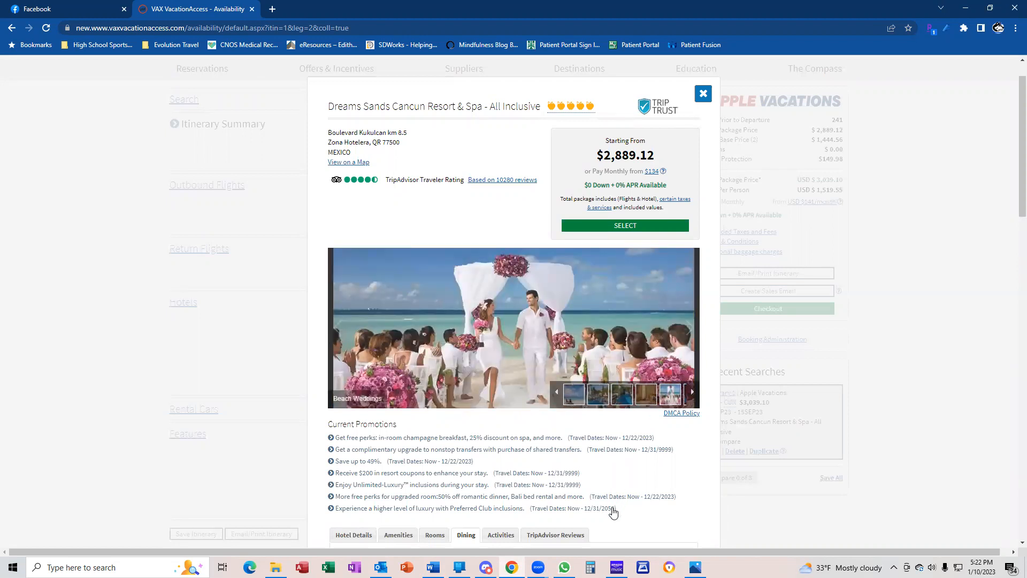
mouse_move(565, 567)
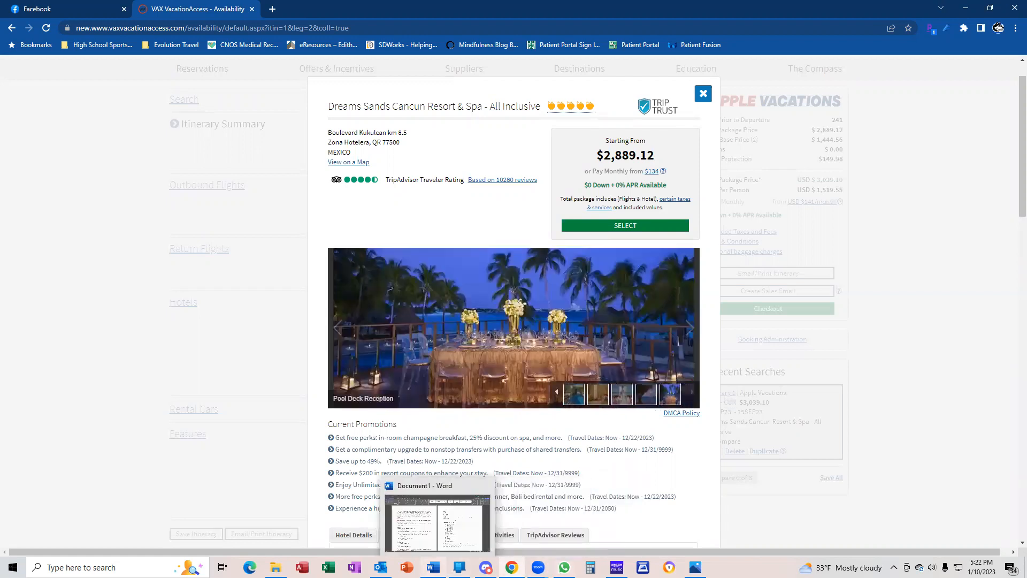
click(433, 567)
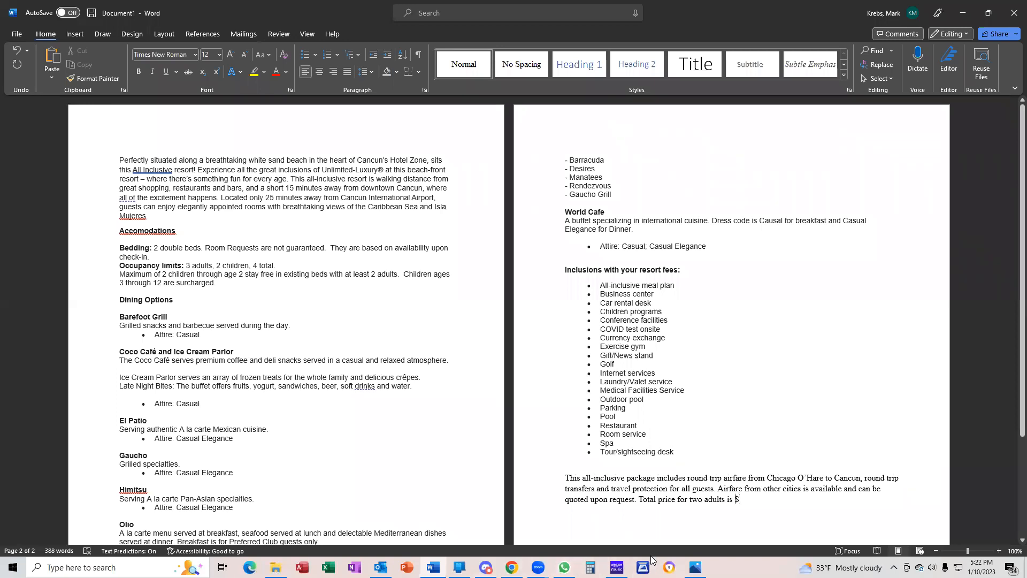
Reword the sentence to 'starts from $2,889.00 plus applicable resort fees which will be paid'
key(BackSpace)
key(BackSpace)
text(starts )
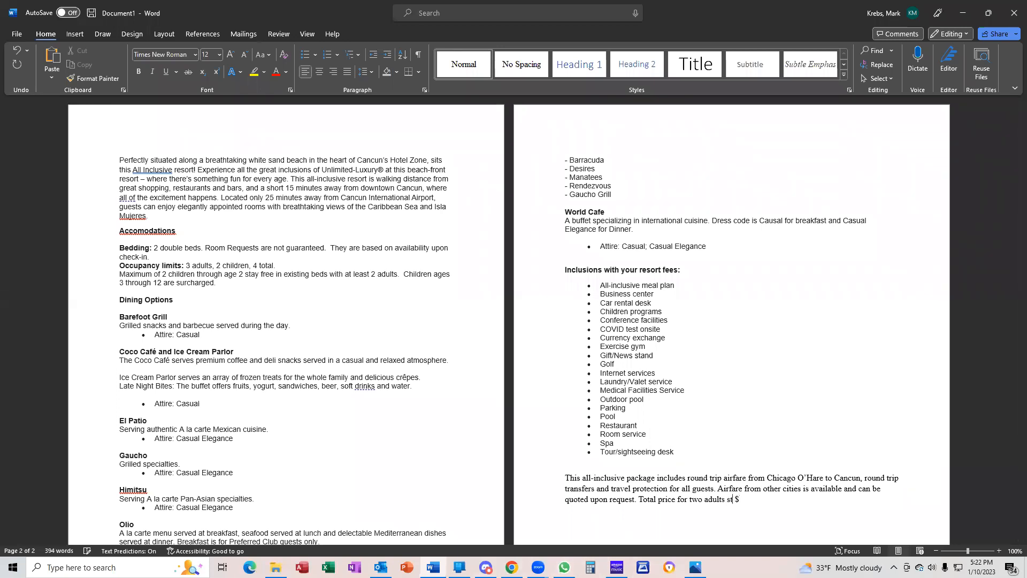
text(from)
key(BackSpace)
text(2,889)
text(.00)
text( plus applicab)
text(le )
text(resort fees)
text( which)
text( wil)
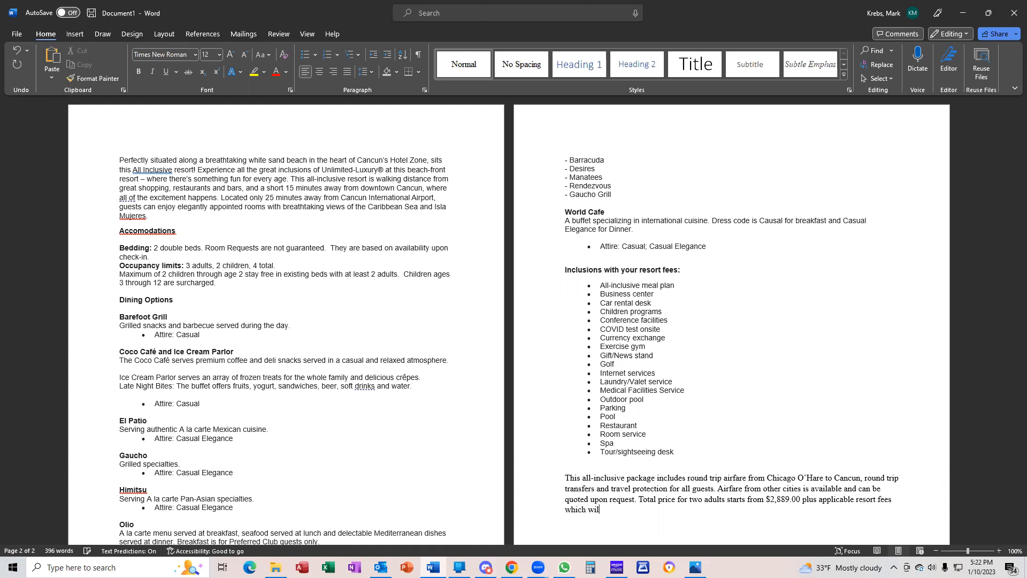
text(l be paid)
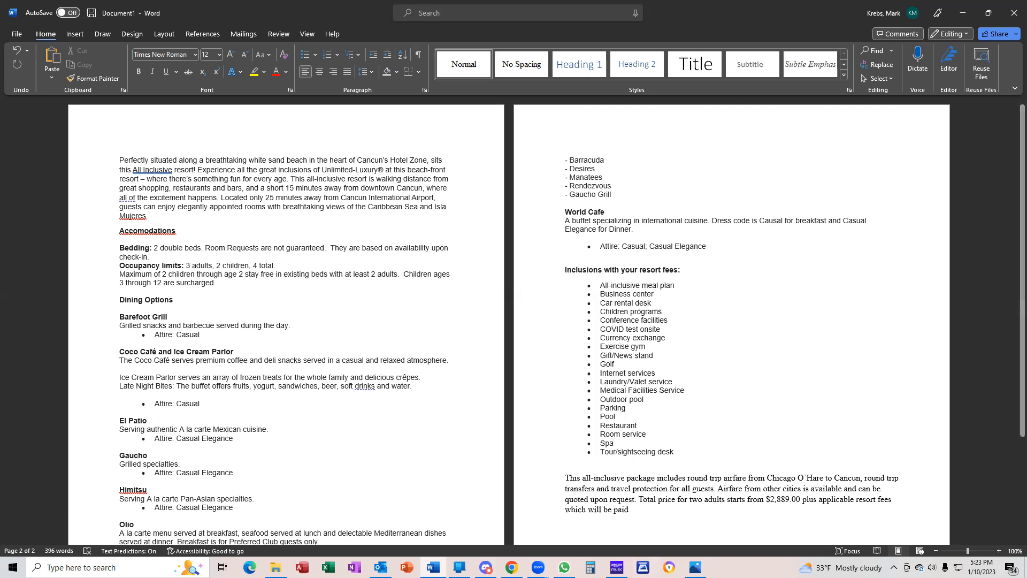
click(512, 566)
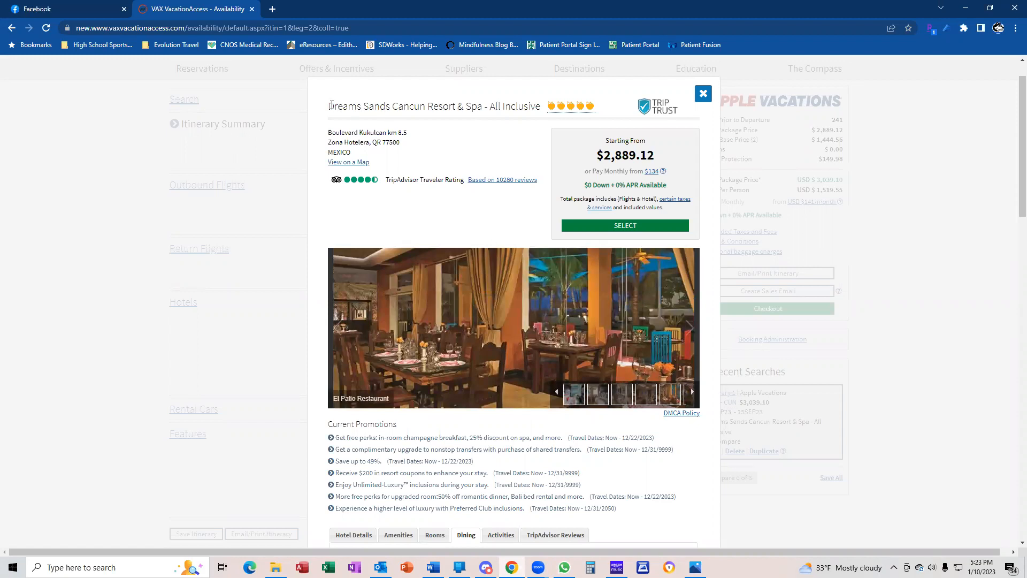
Copy the title 'Dreams Sands Cancun Resort & Spa - All Inclusive' from VAX into a fresh browser tab
drag(329, 106, 539, 107)
right_click(514, 106)
click(527, 118)
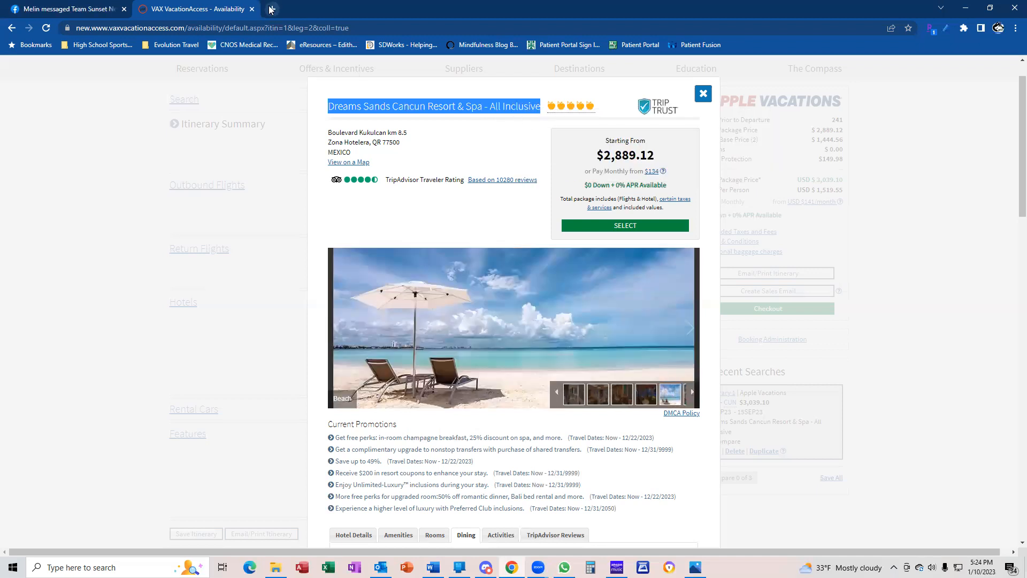
click(272, 10)
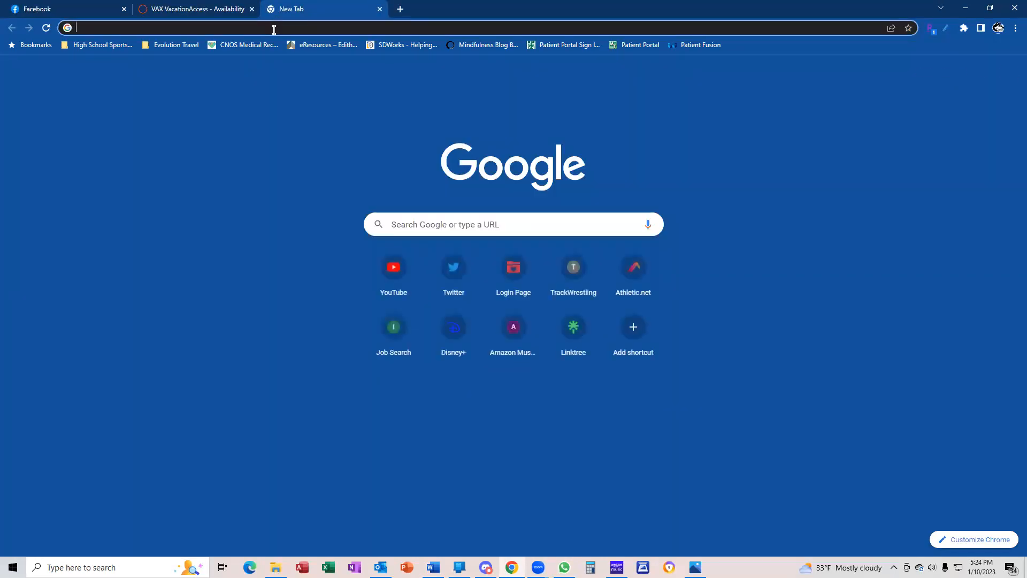
Search tripadvisor.com for the pasted resort name and open the Dreams Sands Cancun Resort & Spa page without picking dates
text(www.tripadvi)
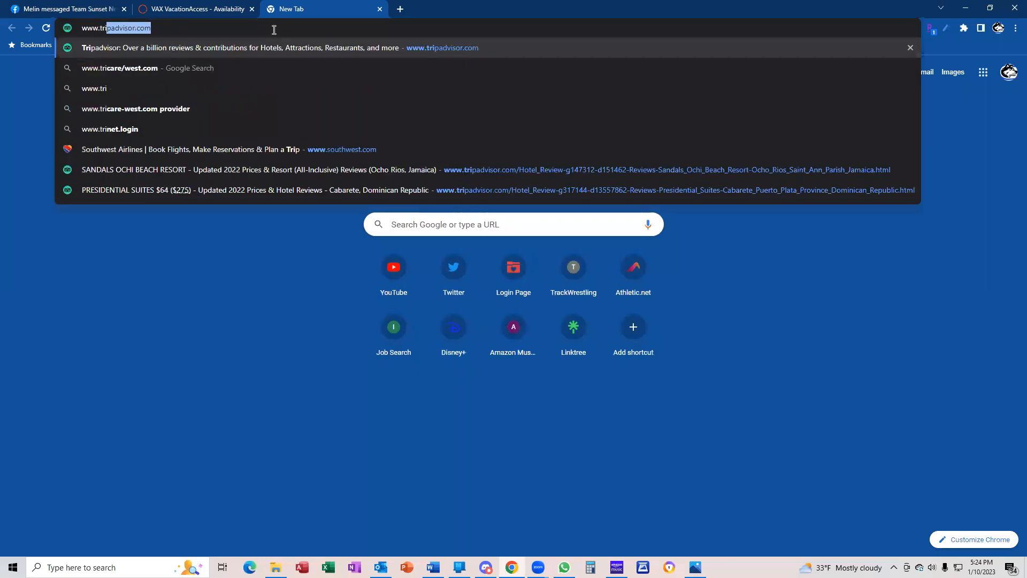
text(sor)
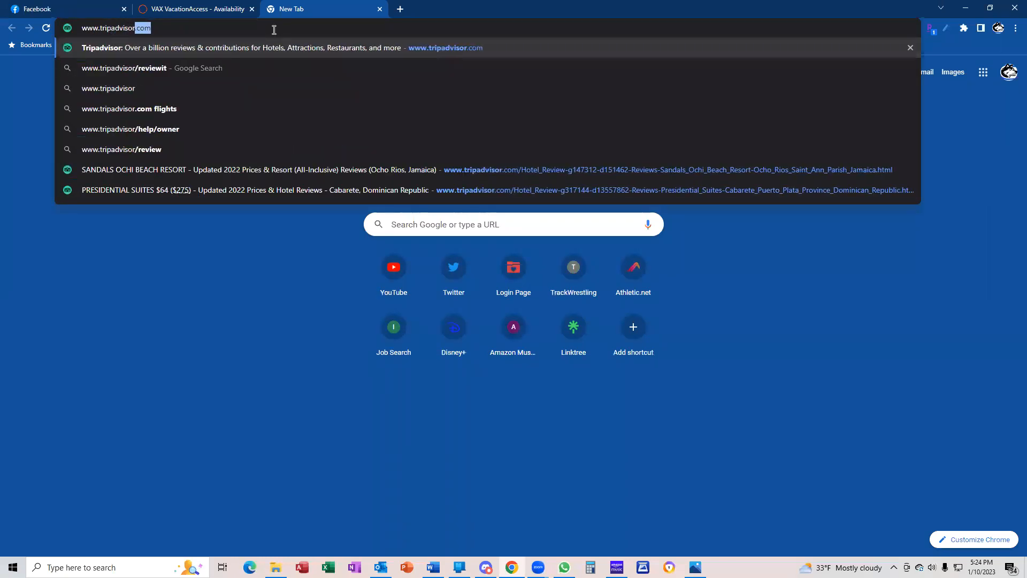
key(Return)
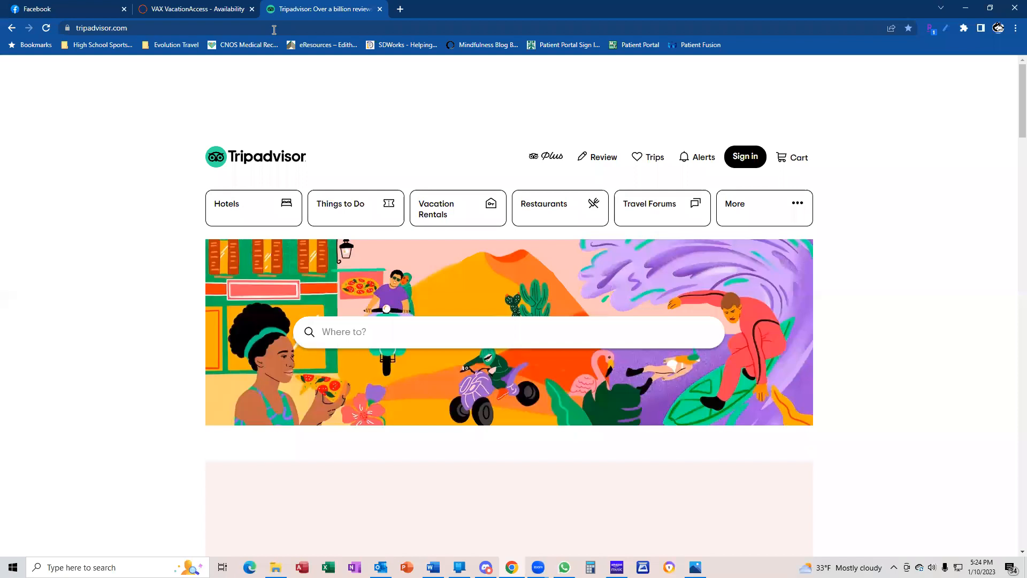
right_click(365, 329)
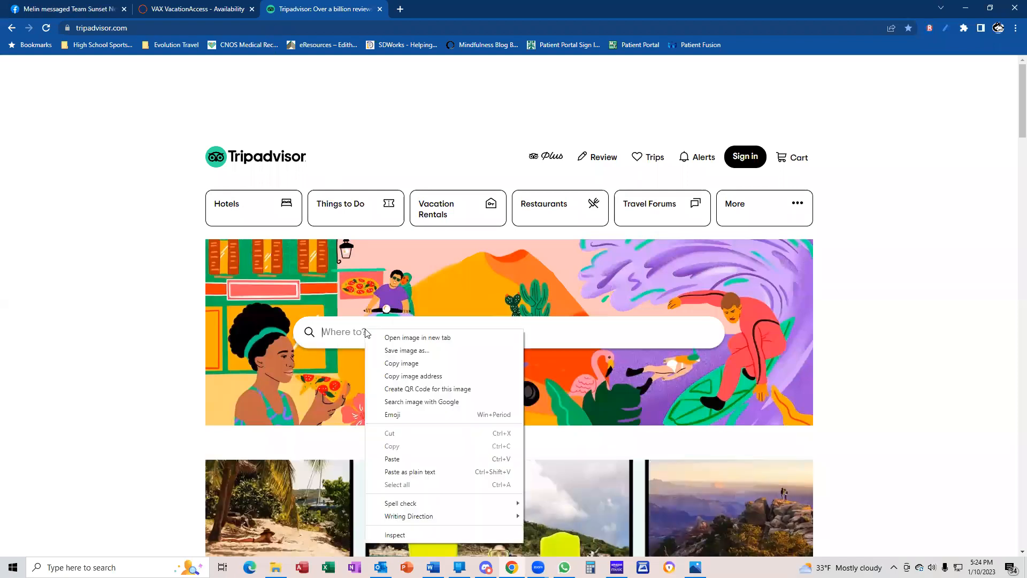
click(392, 458)
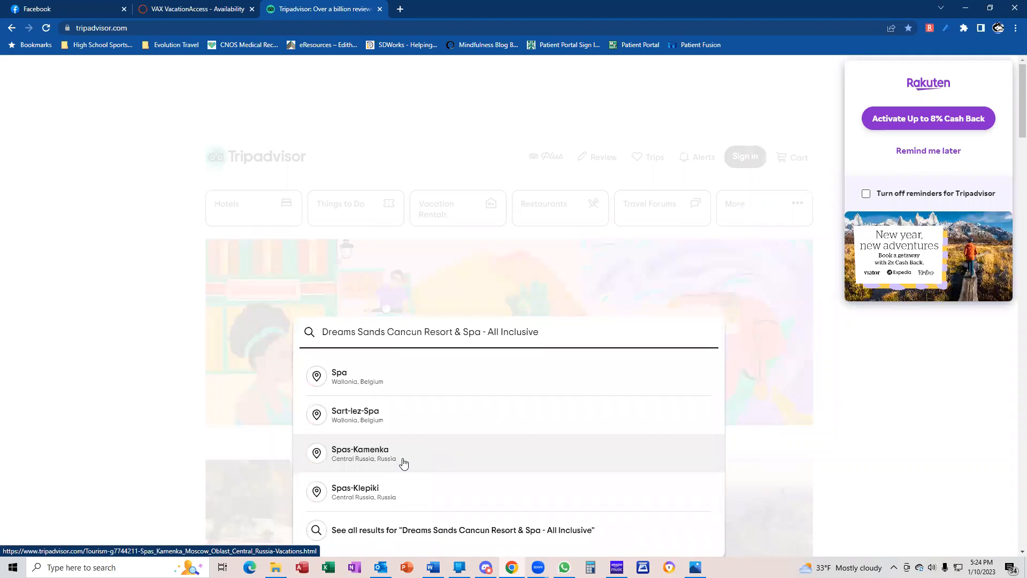
key(Return)
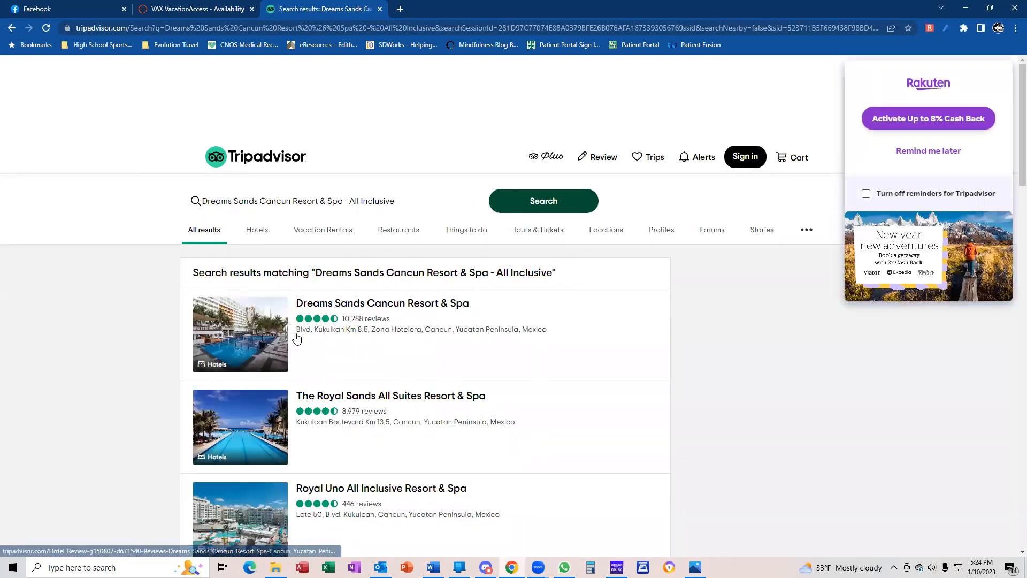
click(401, 305)
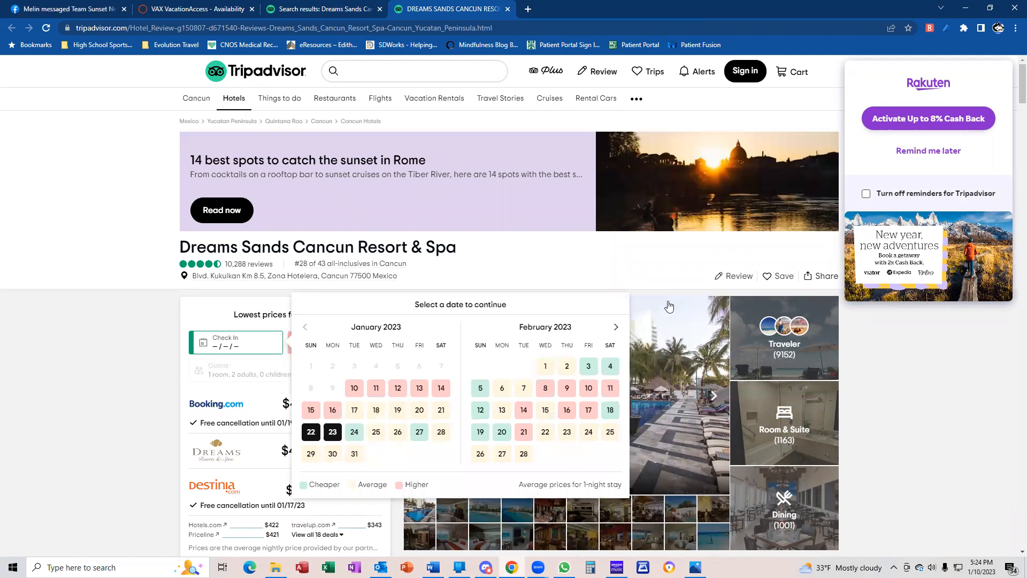
click(663, 279)
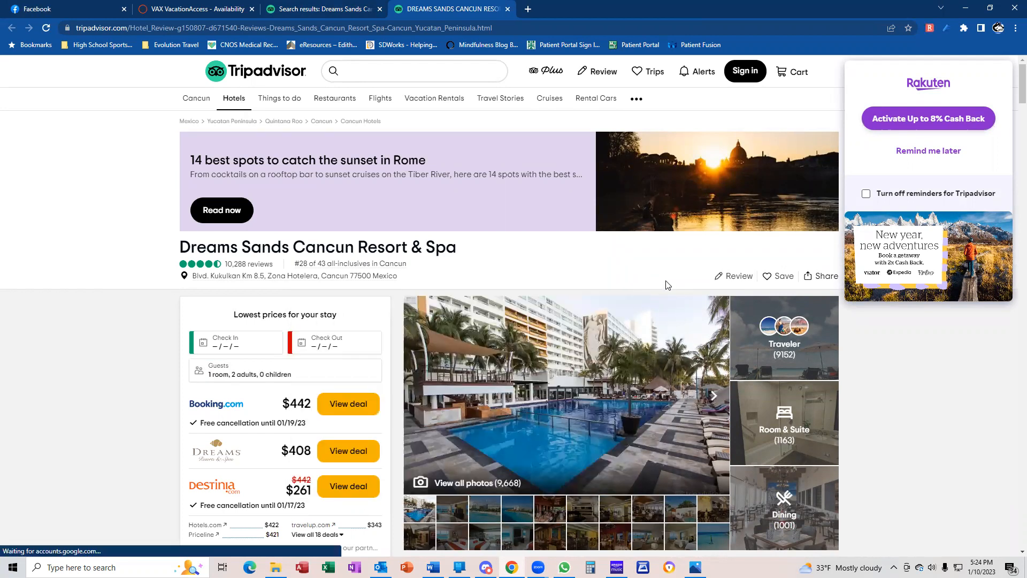